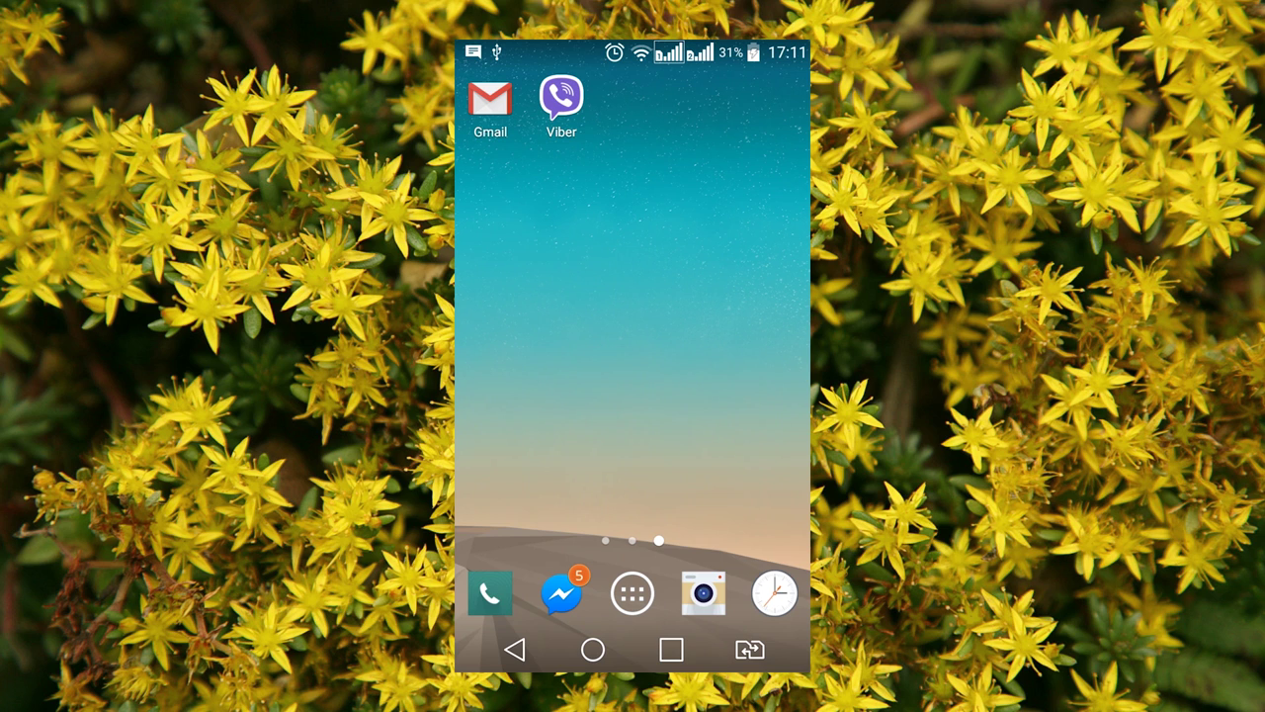
Step: Open the Calls and messages settings in Viber
click(561, 98)
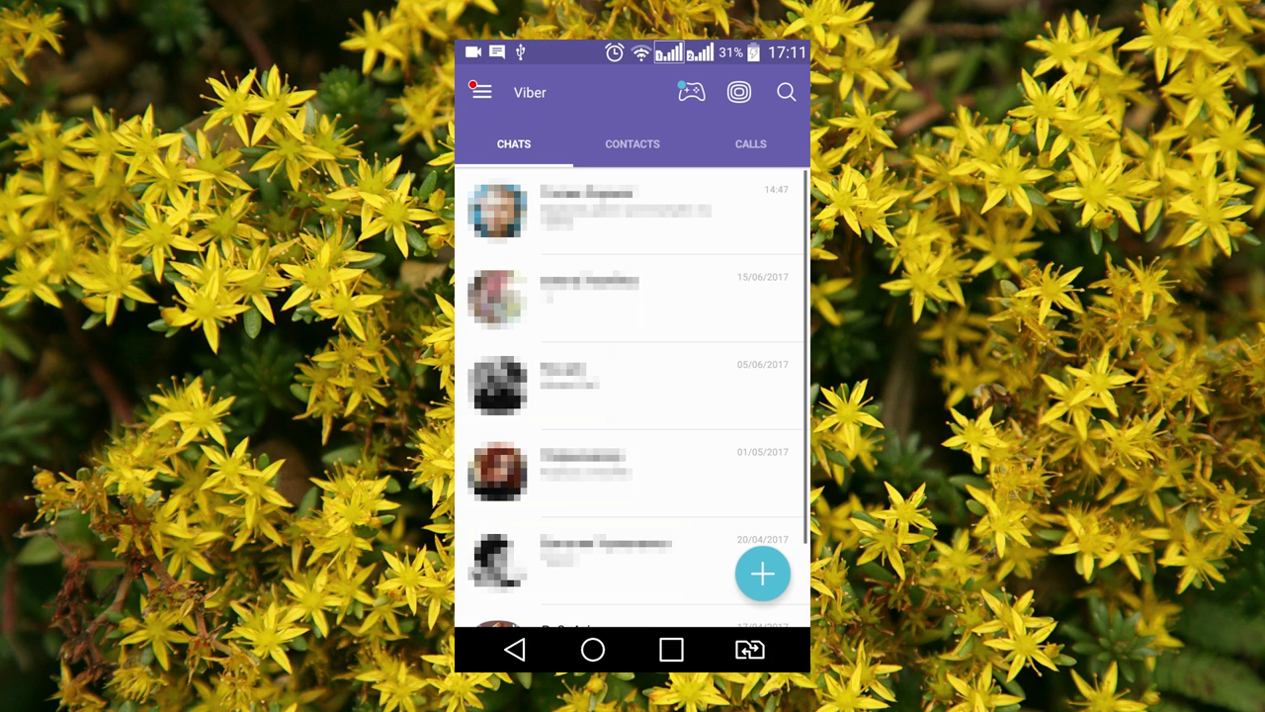
click(482, 92)
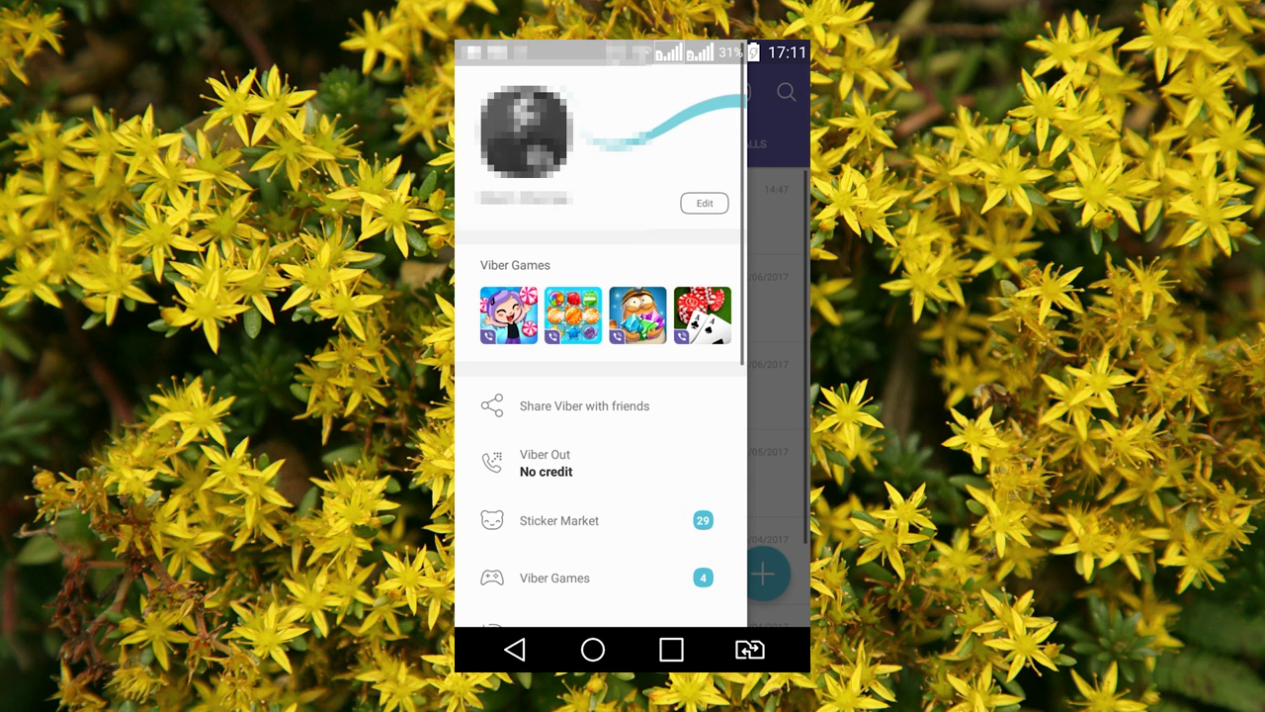
scroll(601, 366, down, 5)
click(542, 407)
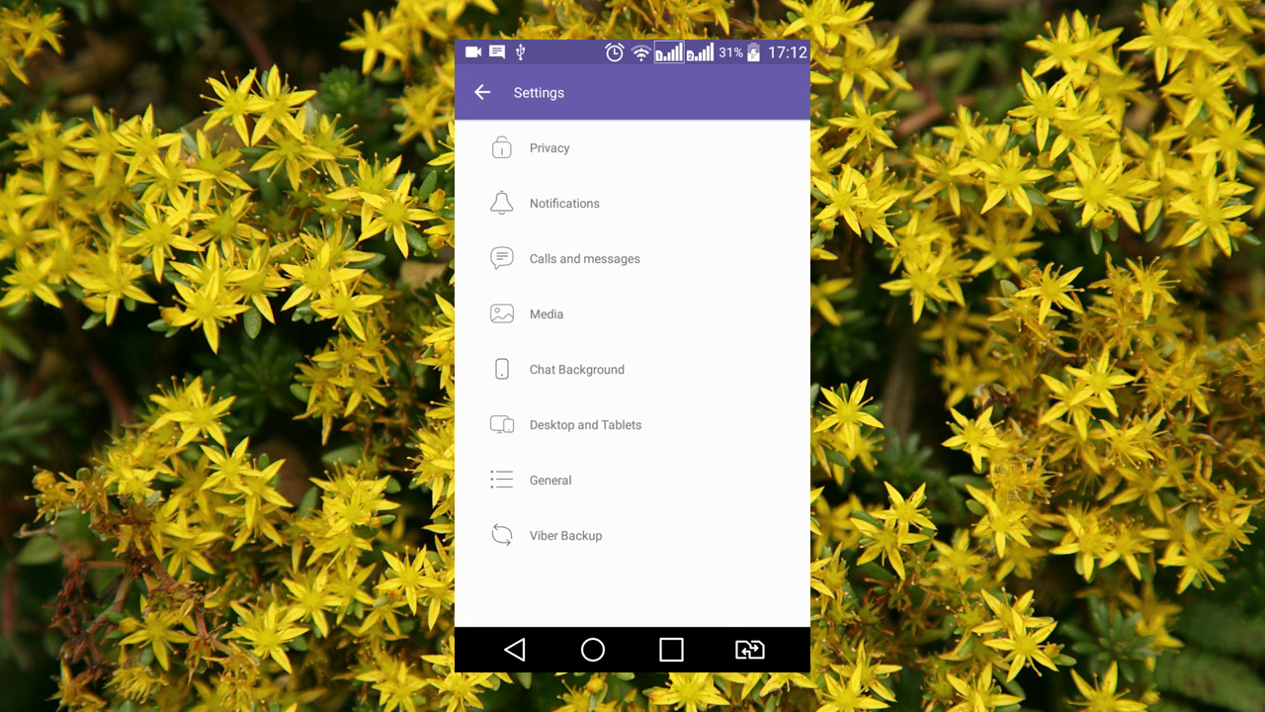
click(584, 258)
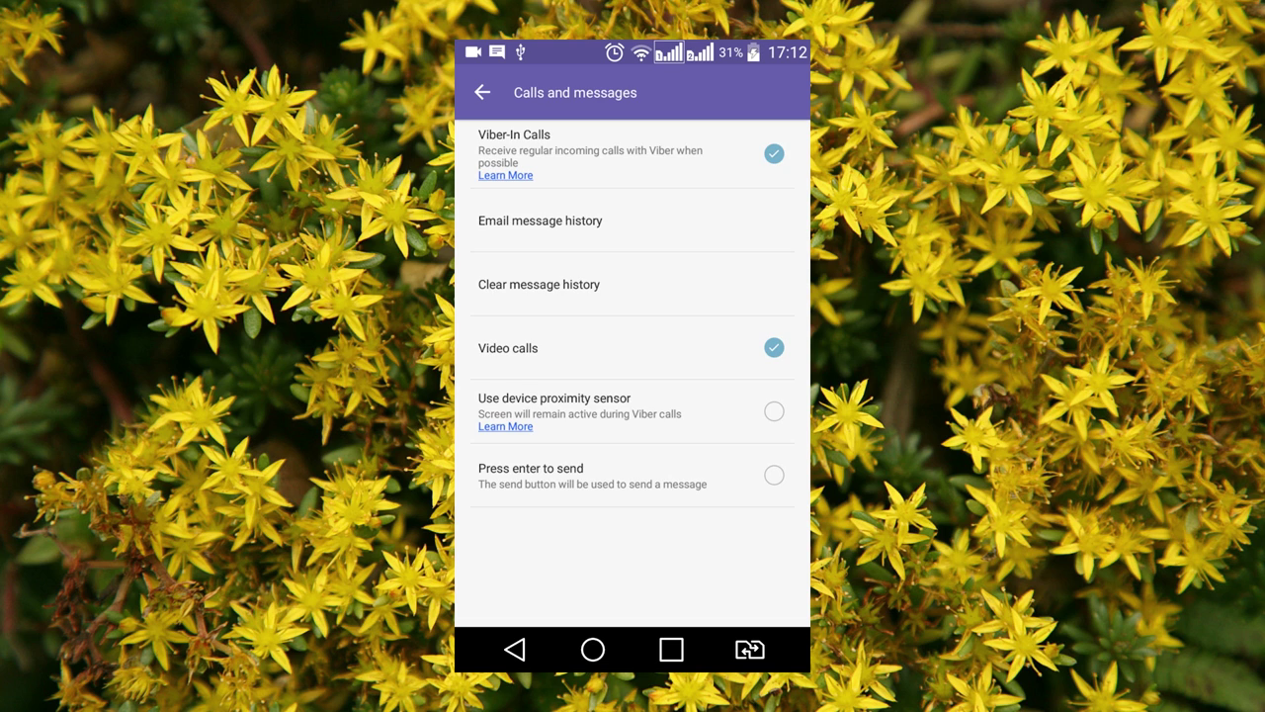
Step: Email the Viber message history through Gmail to a suggested contact
click(540, 220)
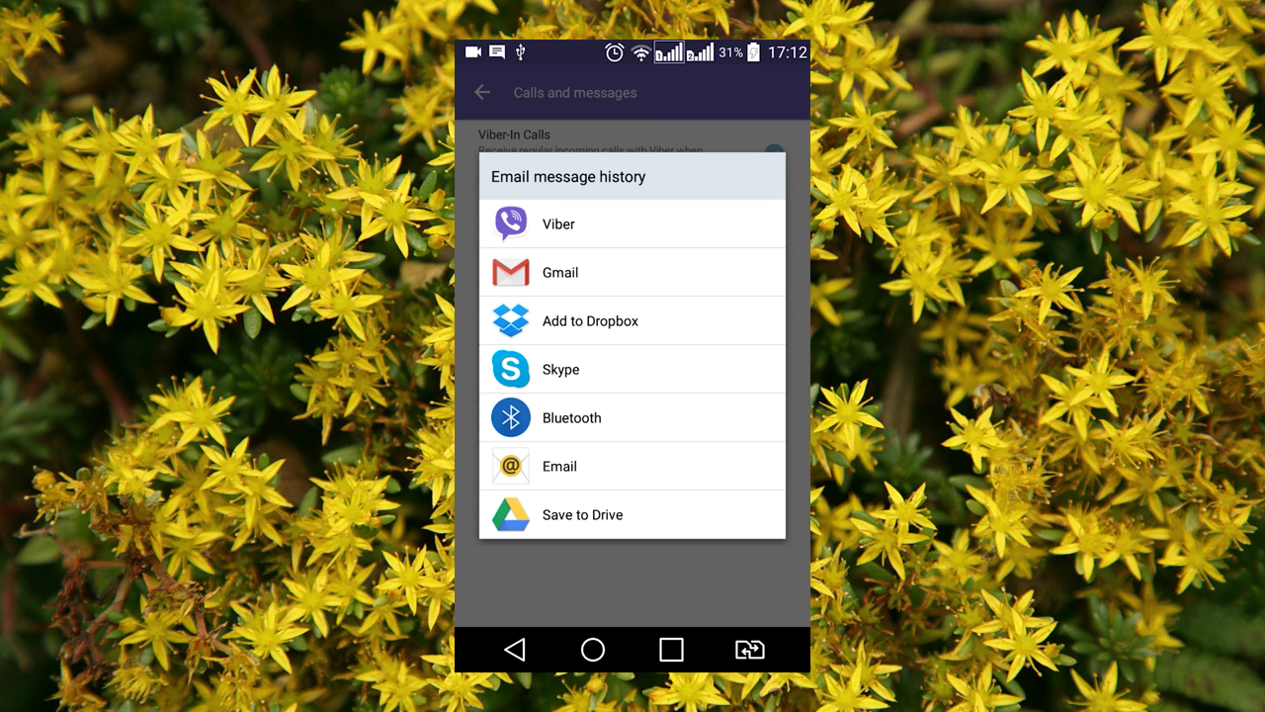
click(561, 272)
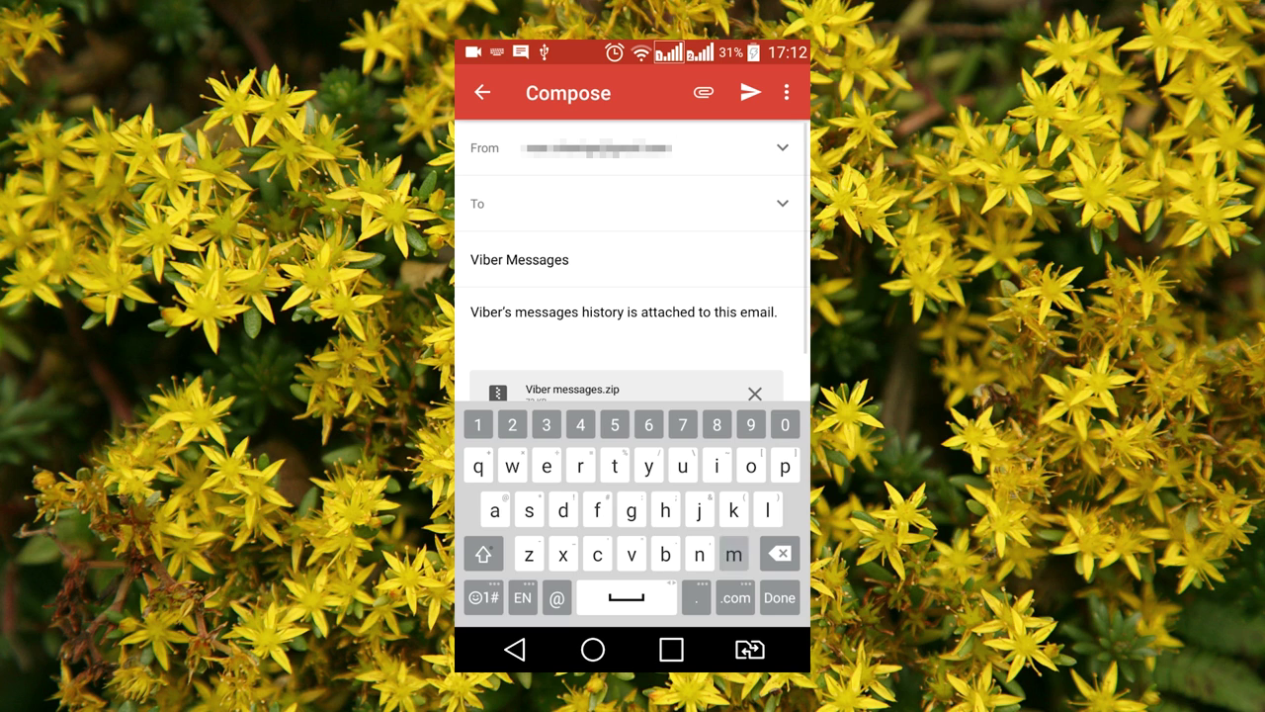
text(max)
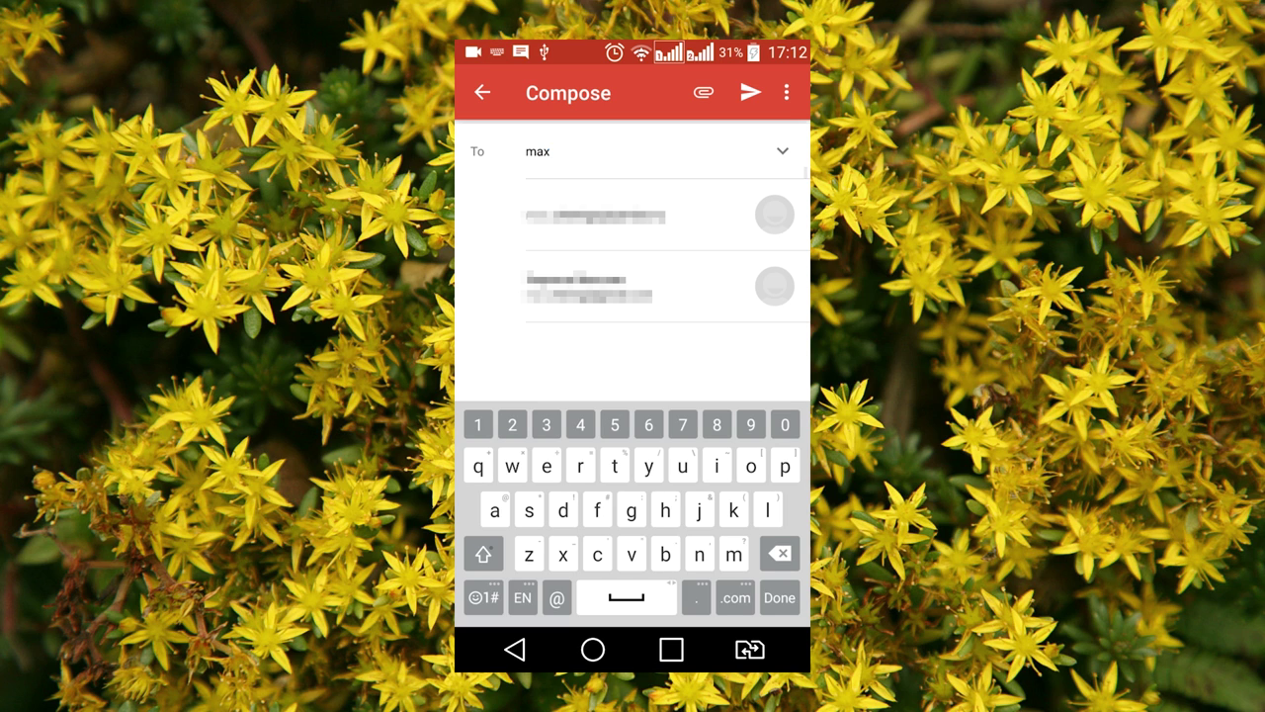
click(589, 287)
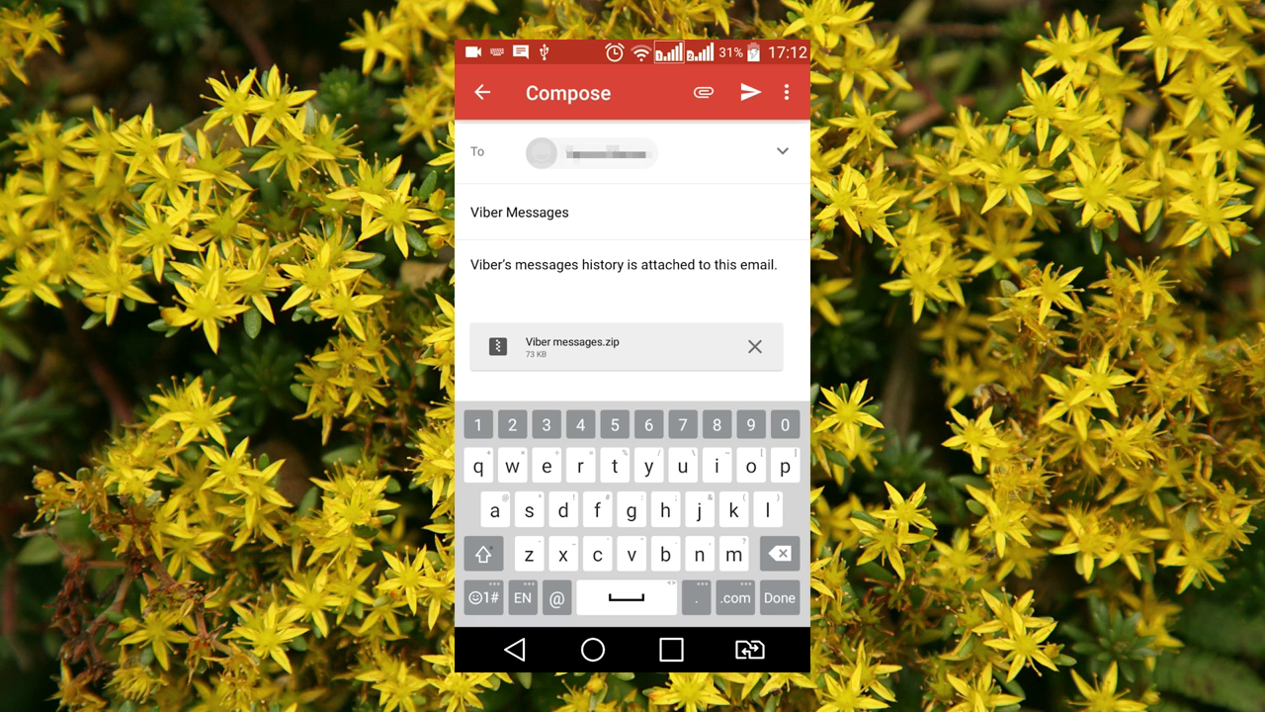
click(752, 92)
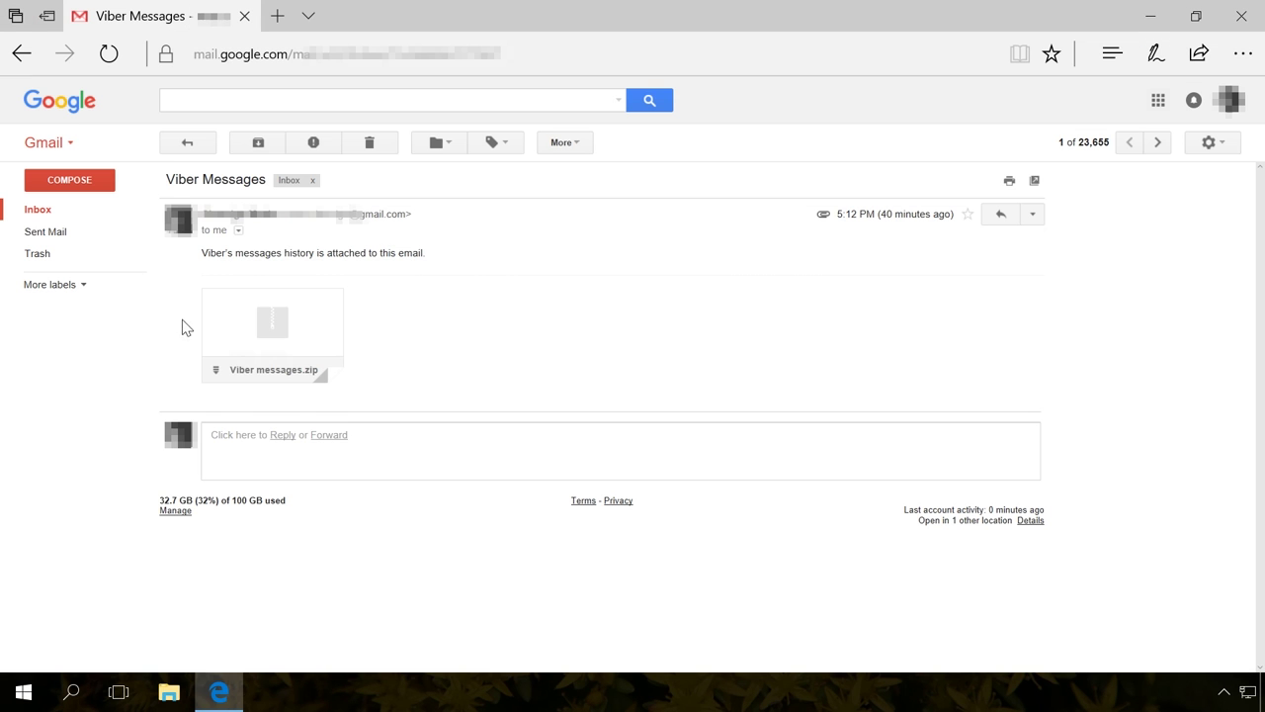
Step: Download the Viber messages.zip attachment from the Viber Messages email to the Desktop and close the browser
mouse_move(283, 286)
click(241, 361)
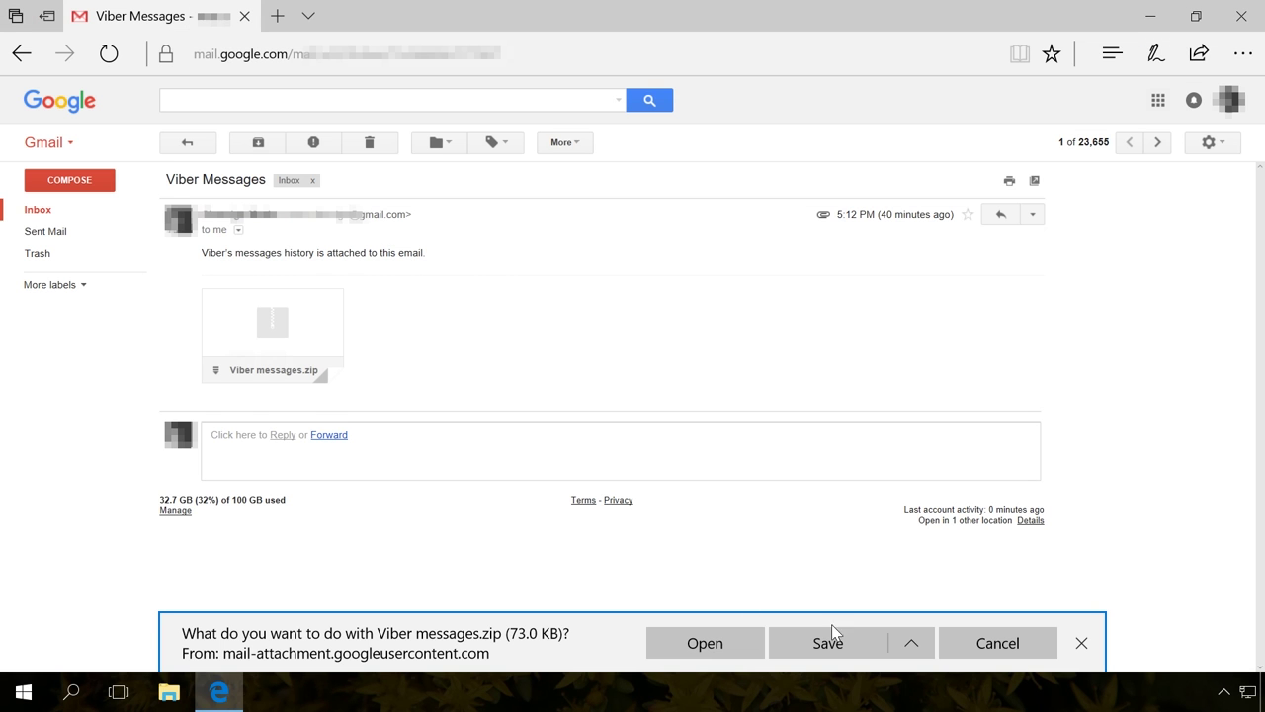
click(918, 653)
click(851, 605)
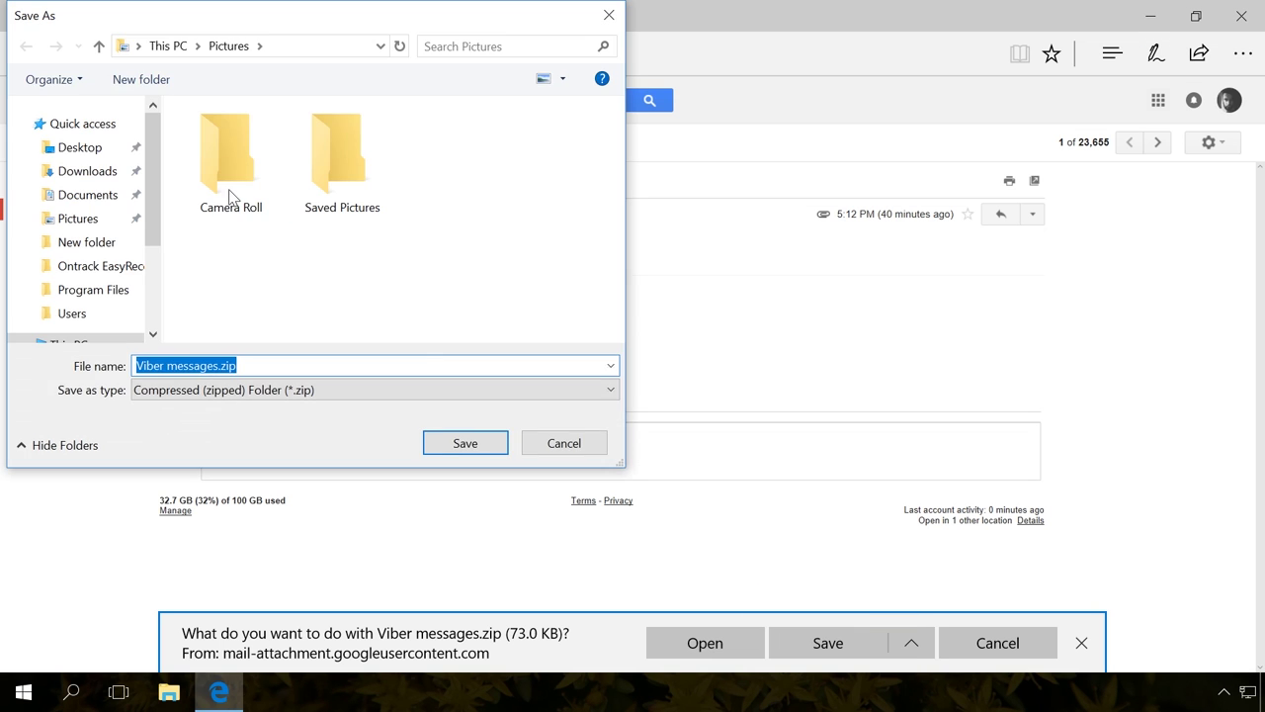
click(77, 148)
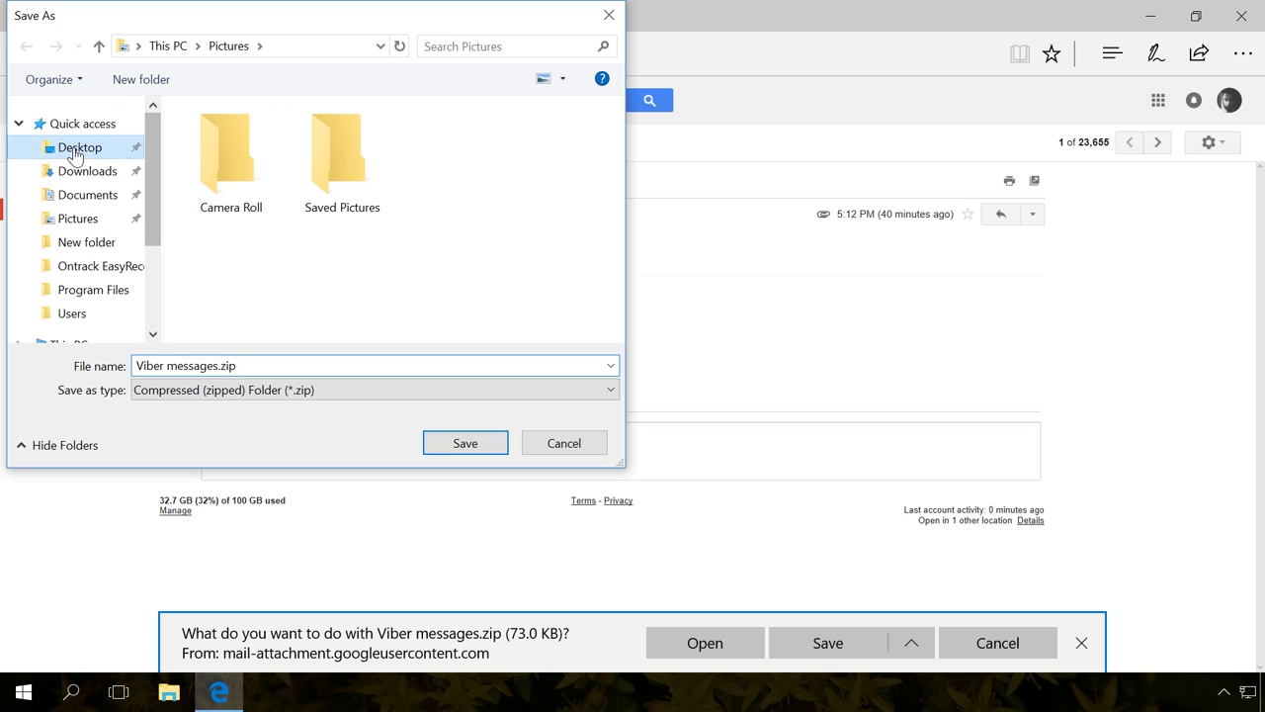
click(461, 444)
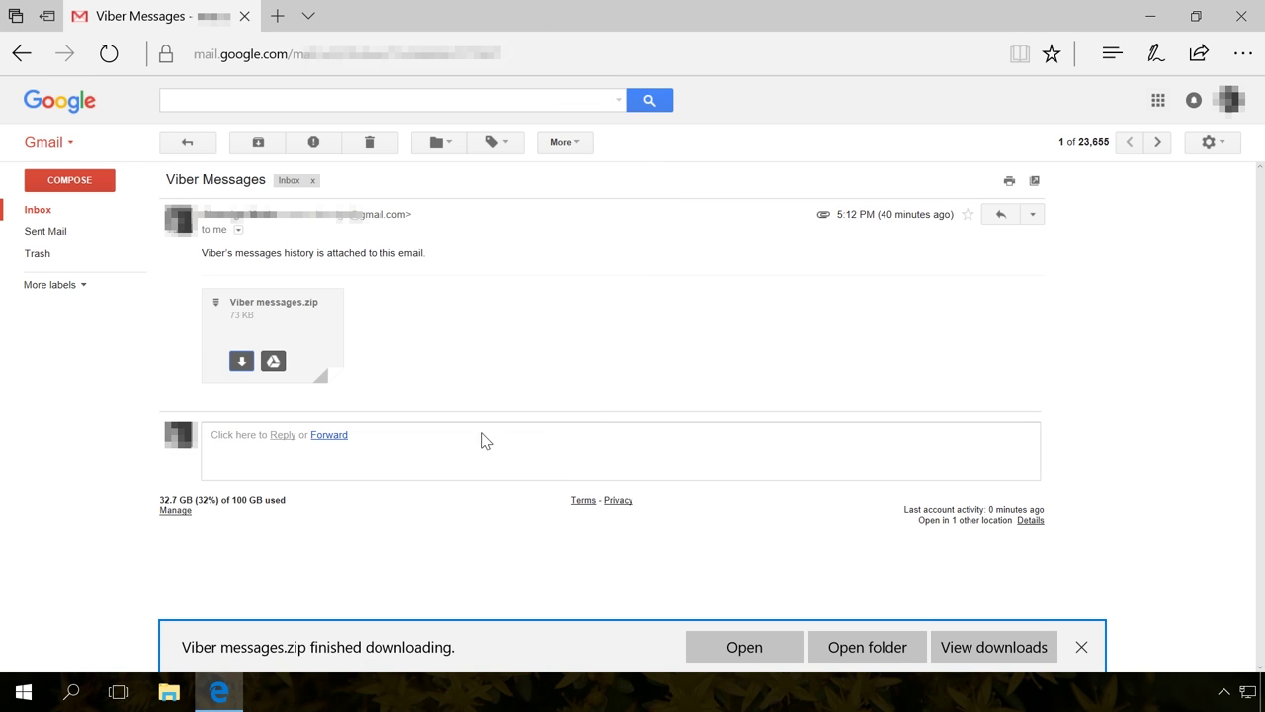
click(1243, 17)
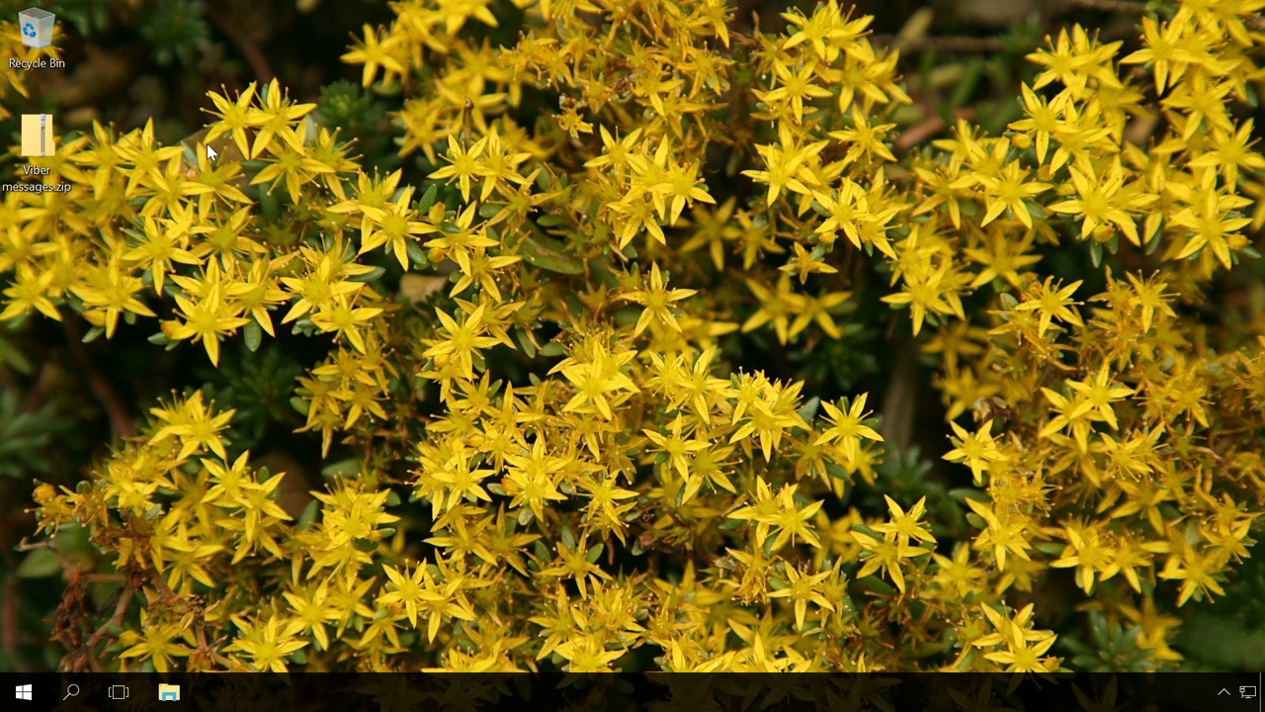
Step: Open the Viber messages.zip archive on the desktop and view its Sam.csv file in Notepad
double_click(58, 148)
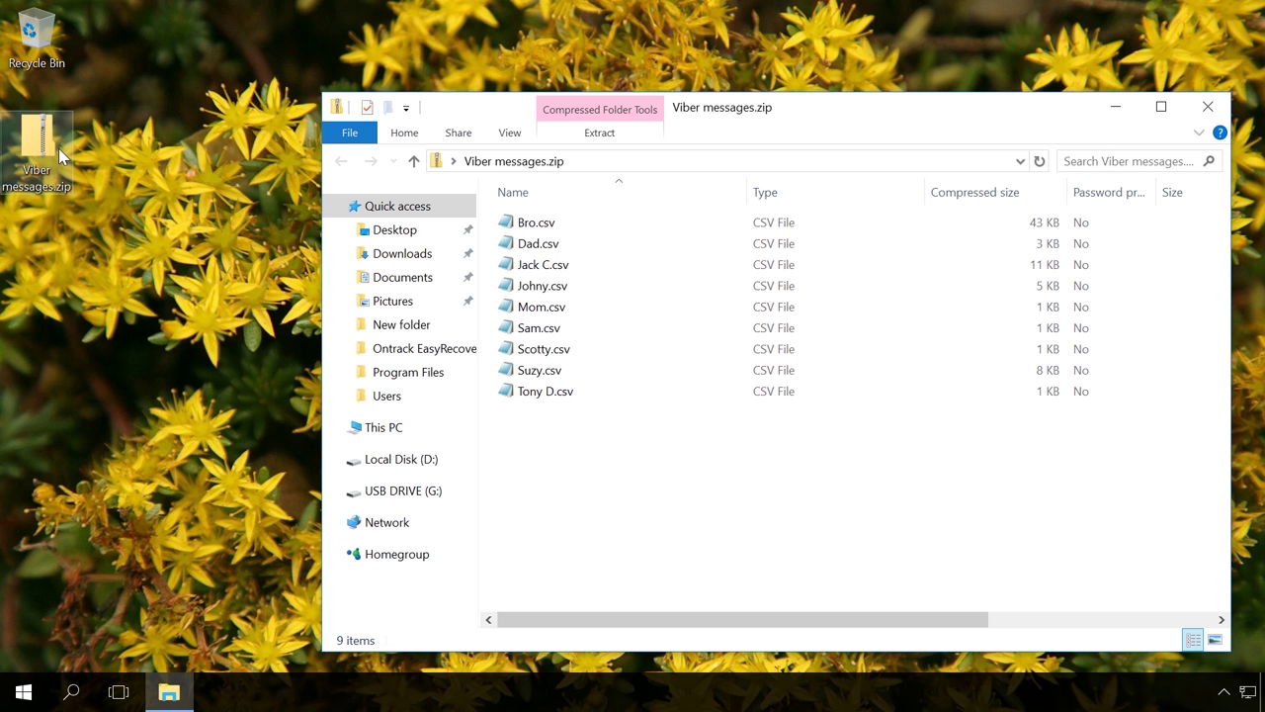
drag(458, 112, 368, 87)
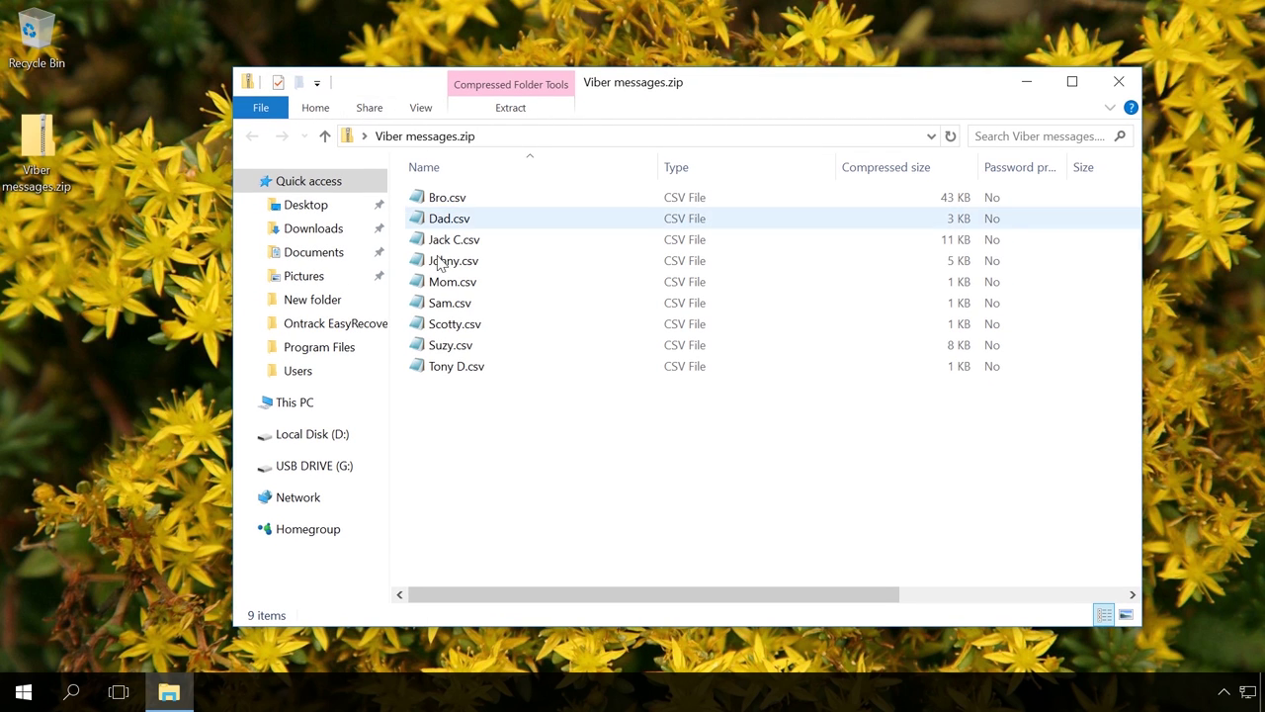
double_click(460, 309)
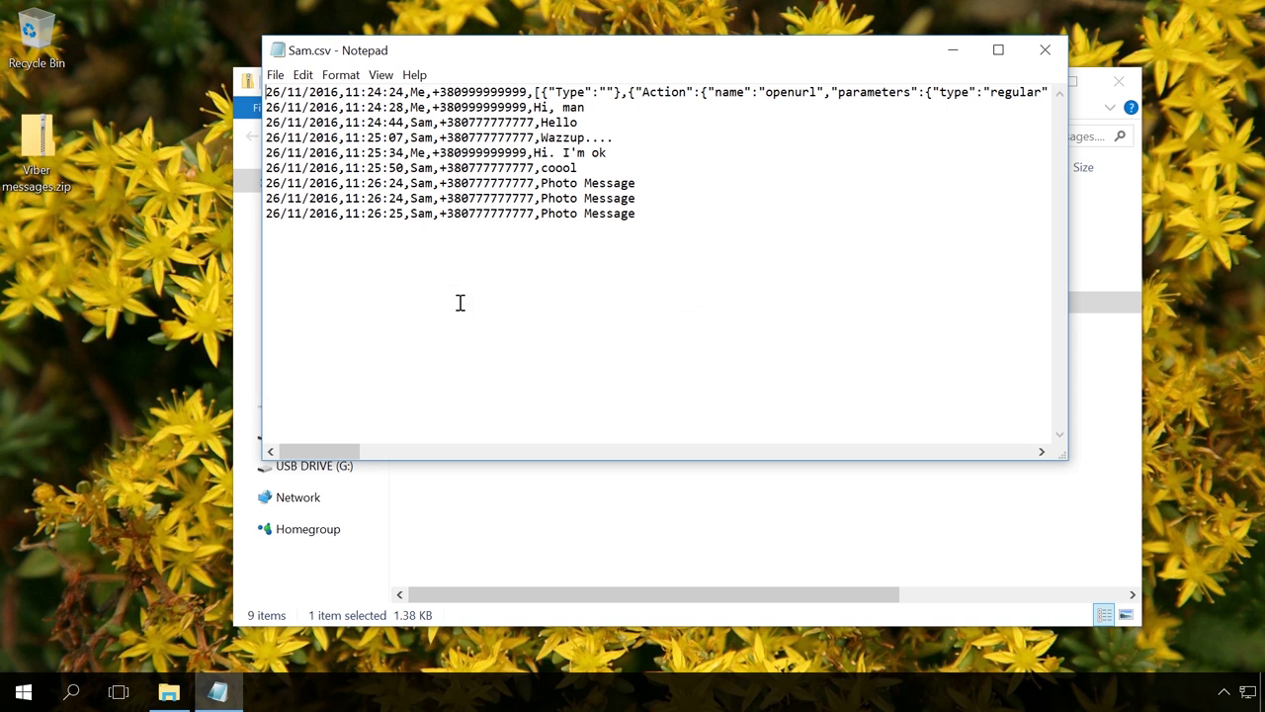
Step: Arrange the Notepad and archive windows so both file list and messages are readable, and highlight the last Photo Message entry
drag(477, 56, 732, 209)
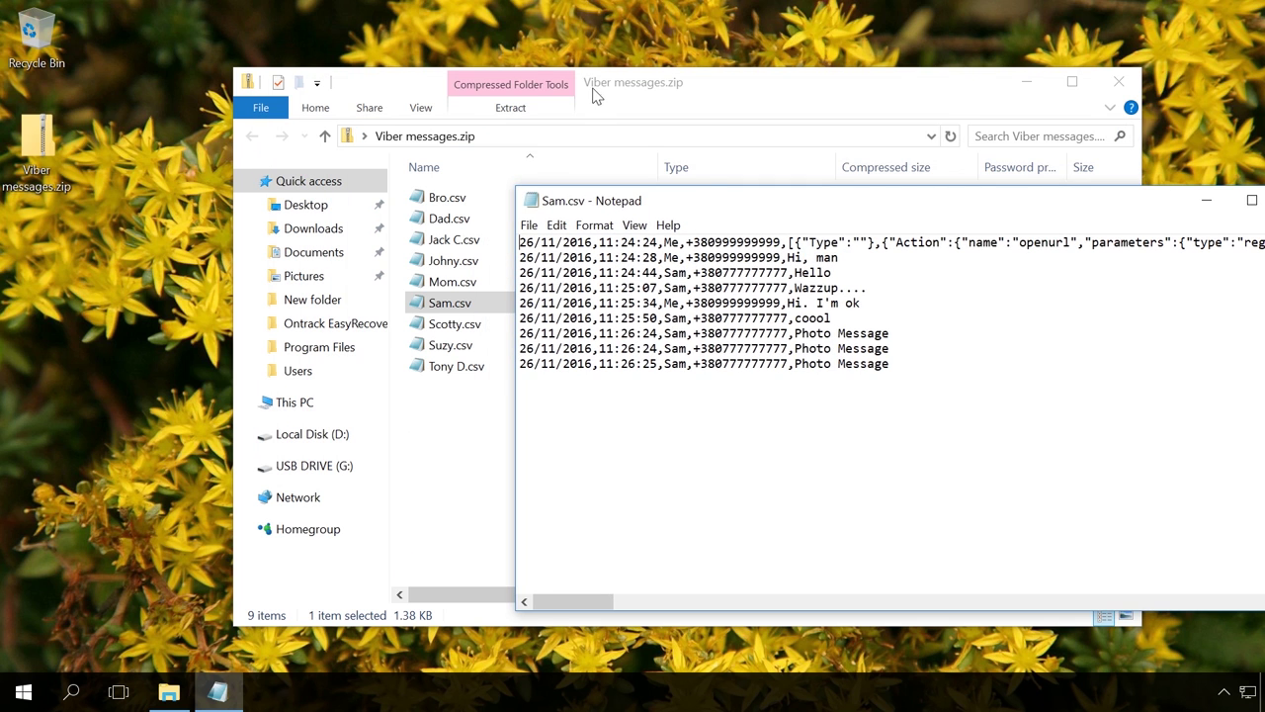
drag(636, 91, 531, 77)
drag(1083, 204, 1004, 161)
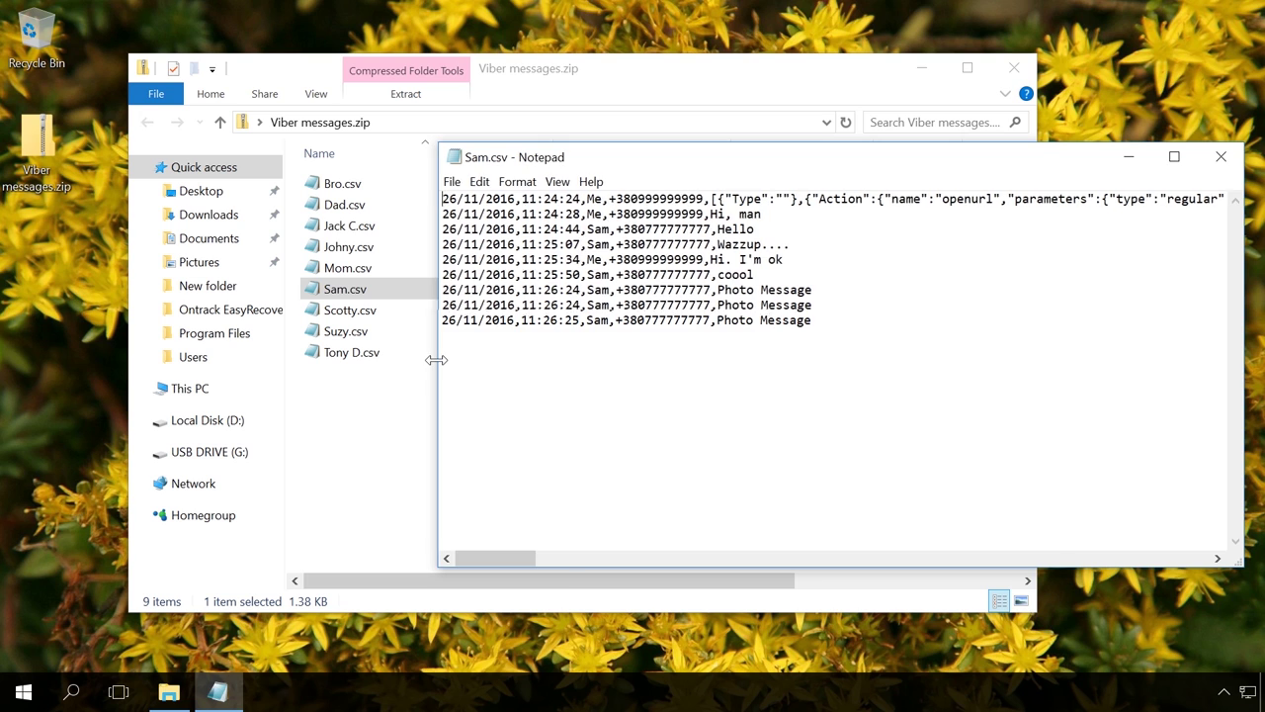
drag(438, 359, 629, 336)
drag(744, 168, 719, 216)
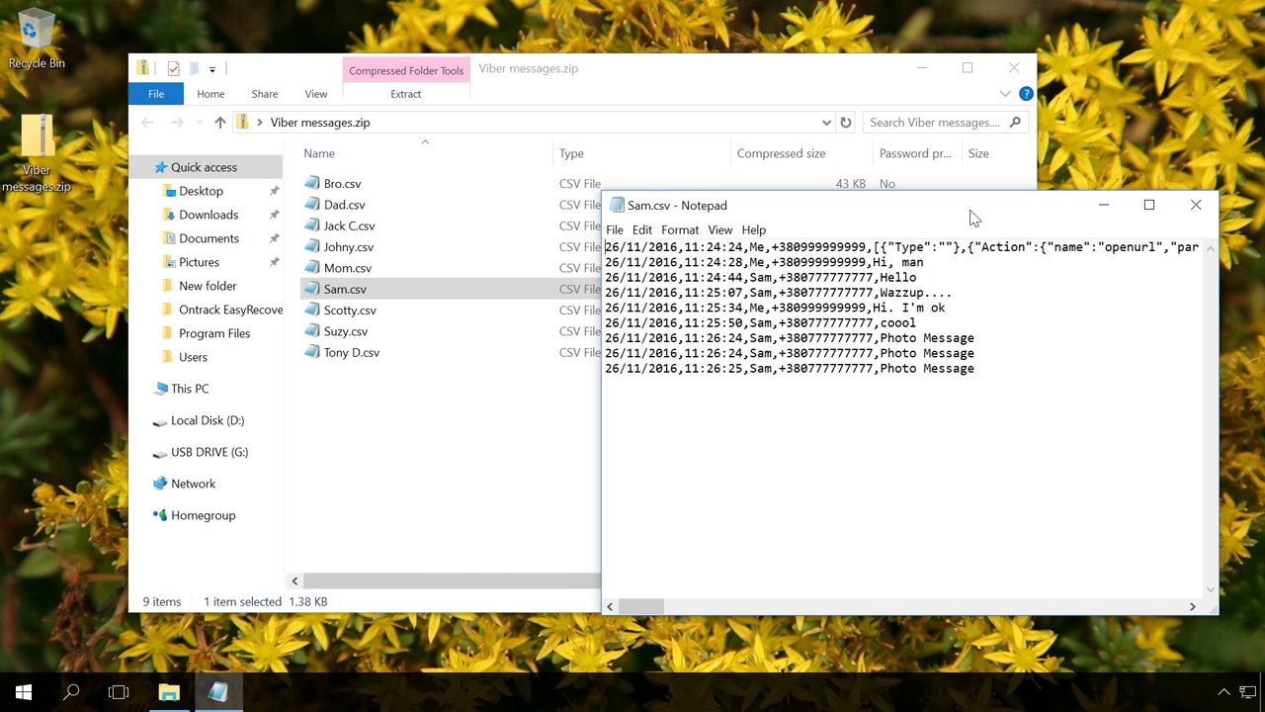
drag(980, 370, 881, 369)
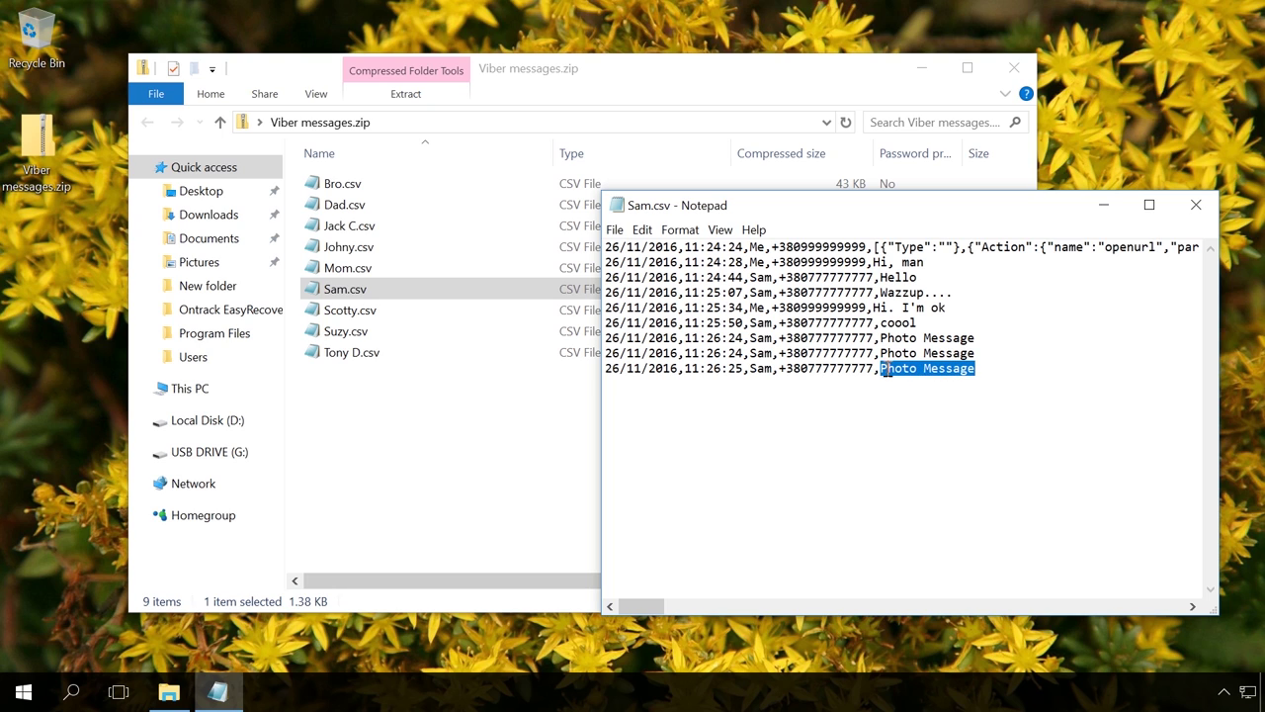
click(945, 395)
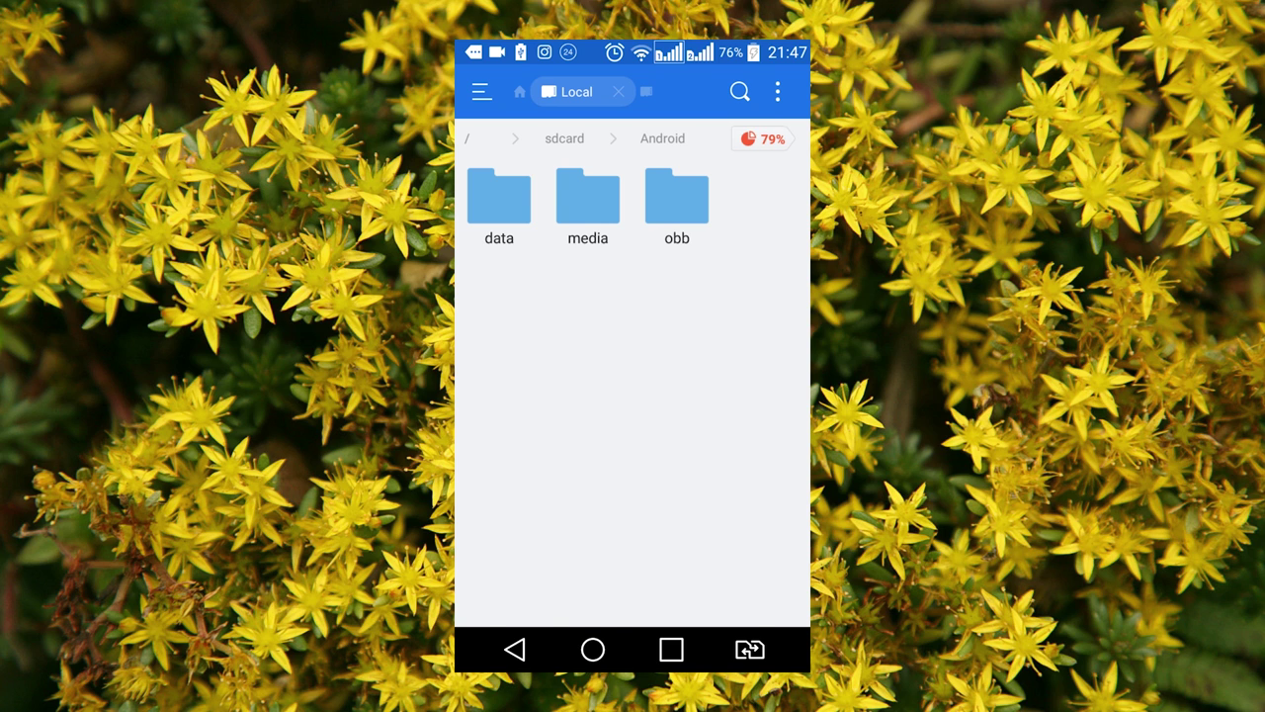
Step: On the phone, browse from the Android folder to data/com.viber.voip/databases and select the viber_messages file
click(500, 198)
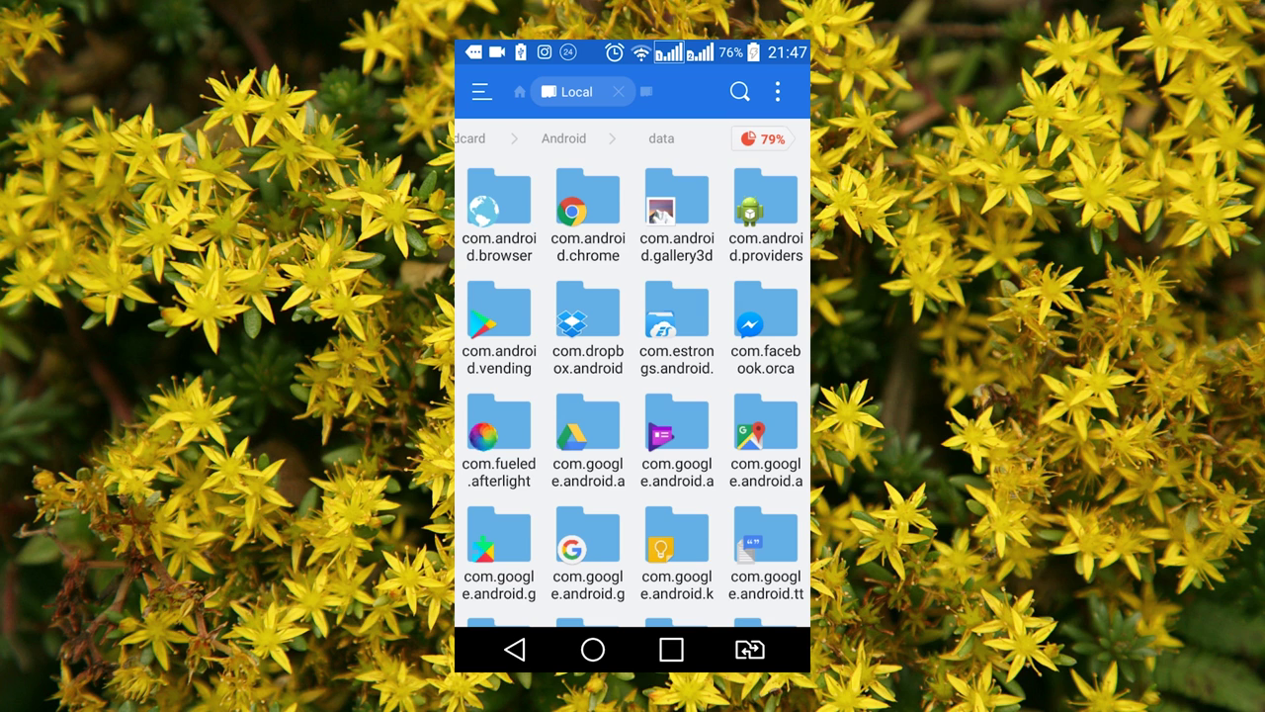
scroll(633, 392, down, 5)
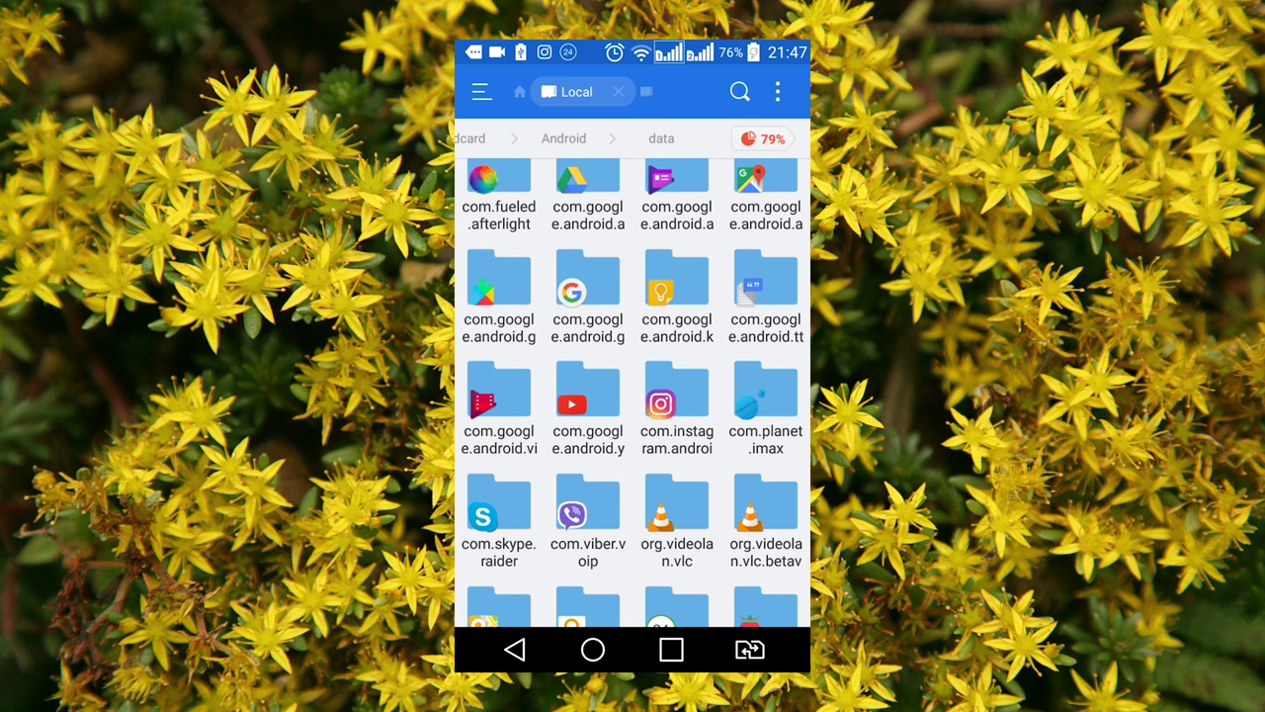
click(588, 514)
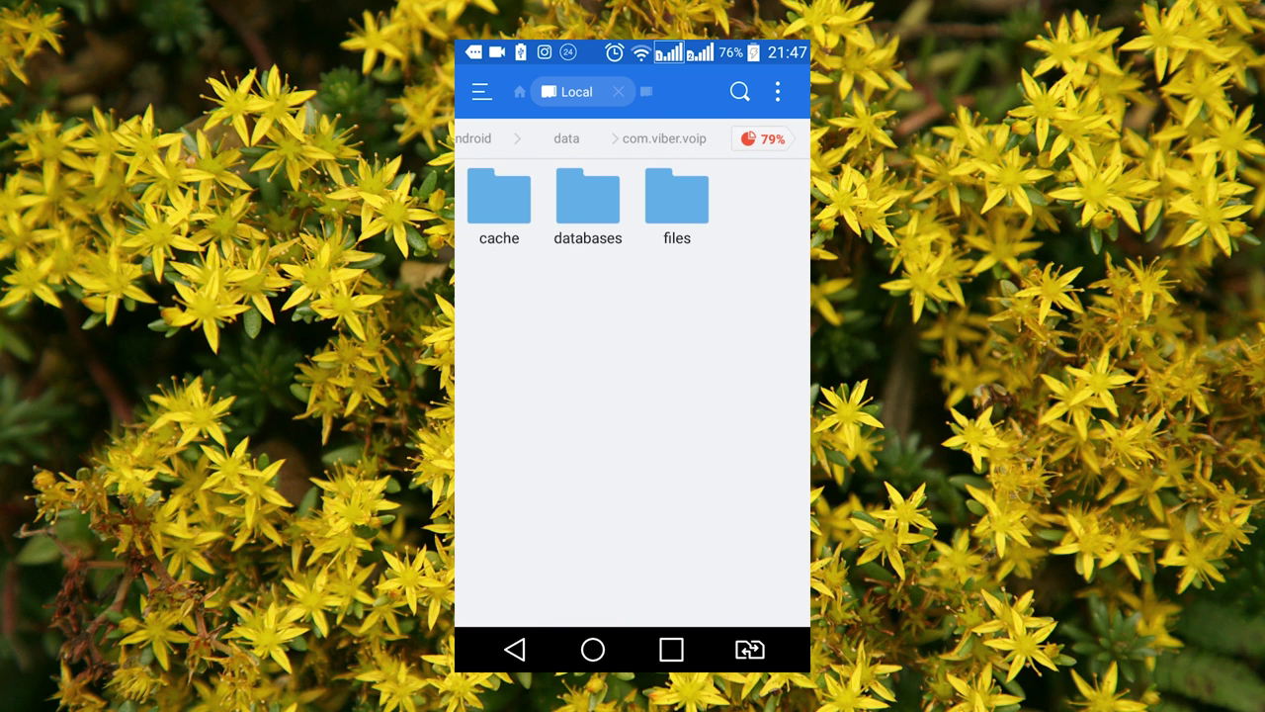
click(587, 198)
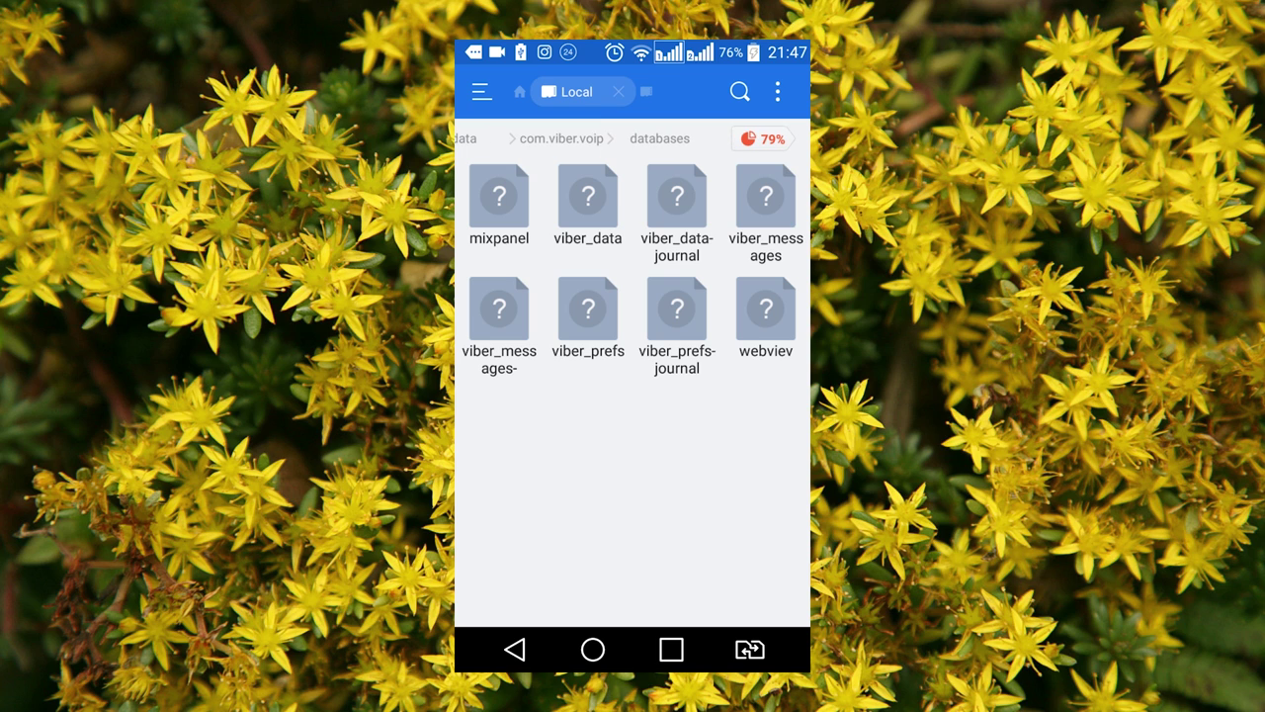
click(766, 210)
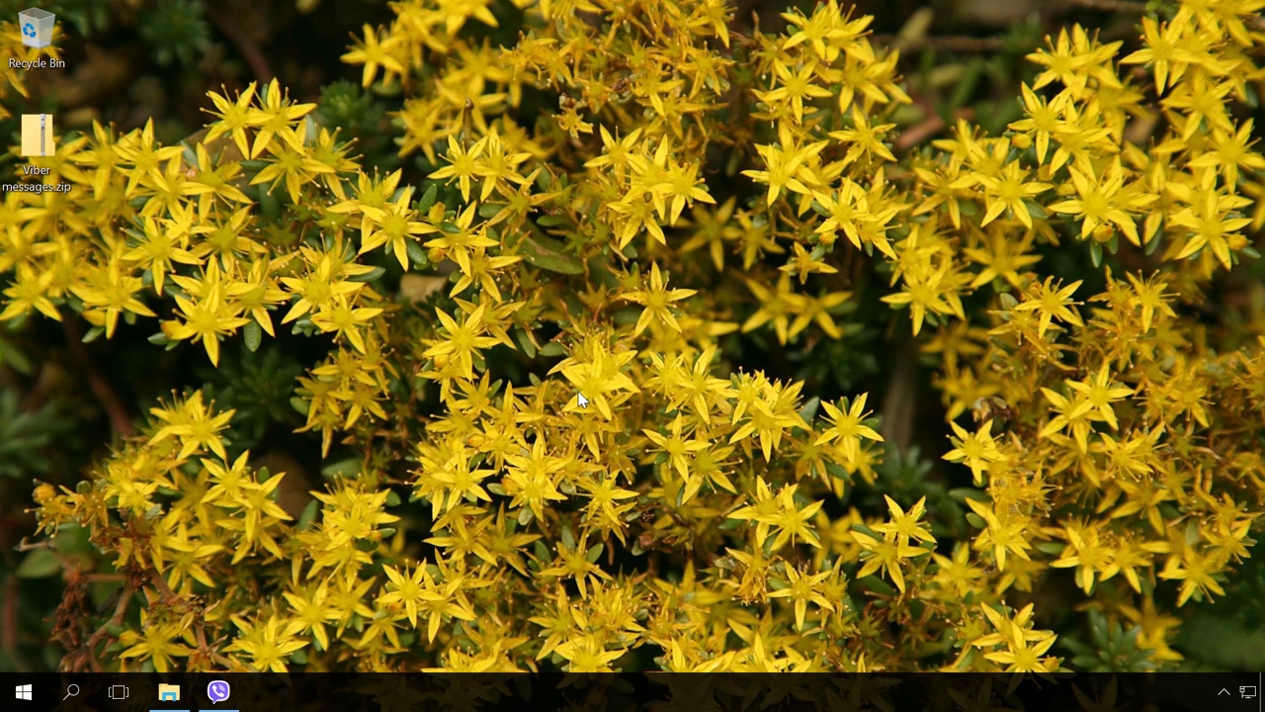
Step: View the ViberPC account folder containing viber.db in File Explorer, and check the conversations in desktop Viber before closing it
click(172, 694)
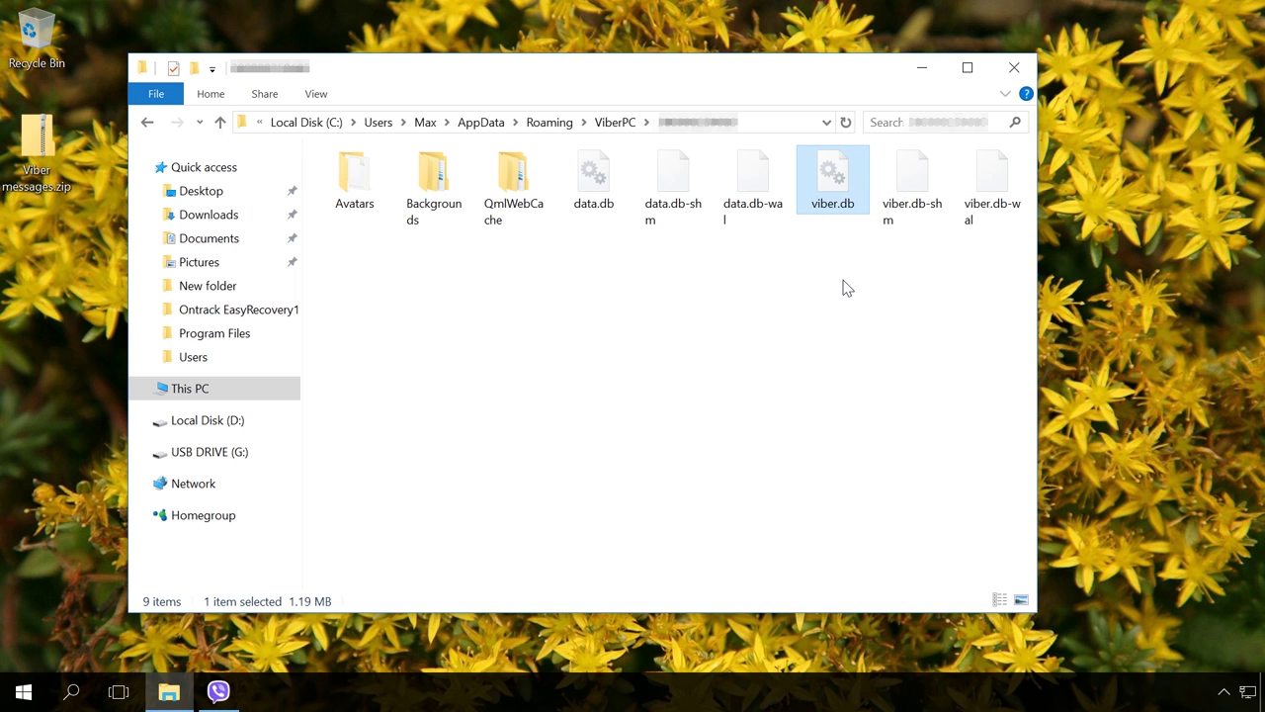
click(921, 68)
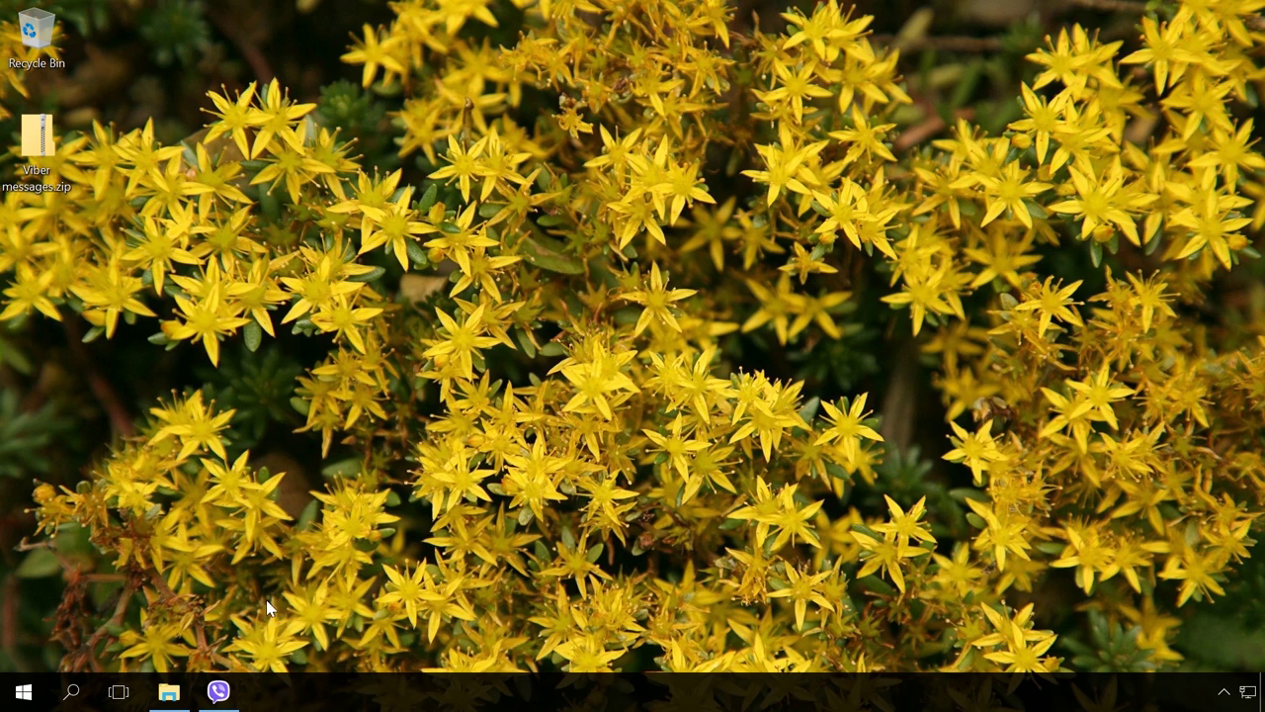
click(219, 691)
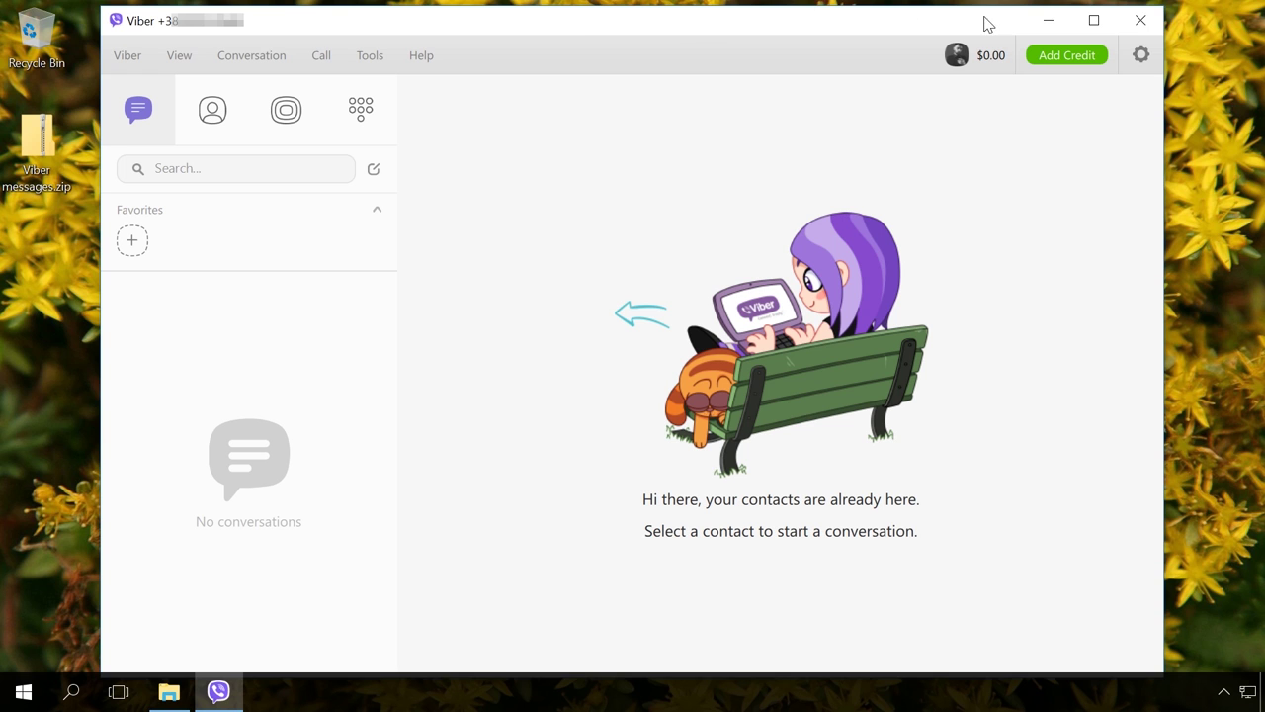
click(1143, 22)
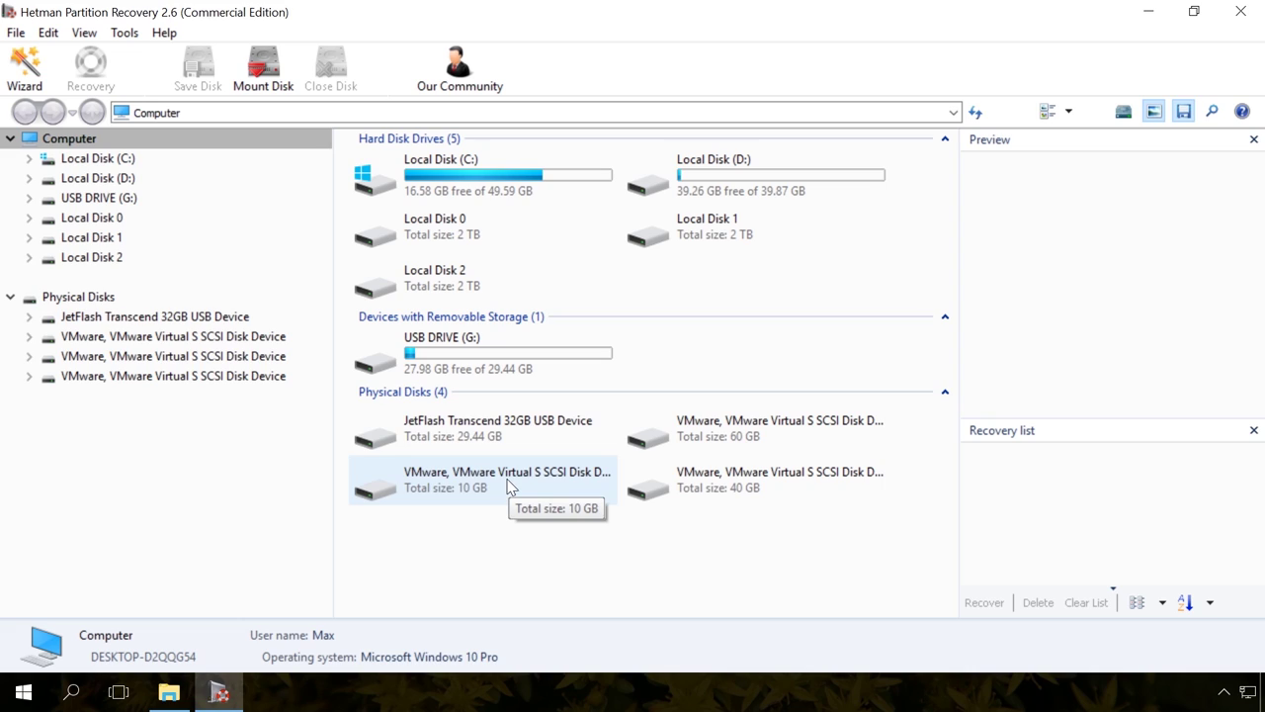
Step: Run a fast scan of Local Disk (C:) in Hetman Partition Recovery and search the scanned disk for viber.db
double_click(96, 159)
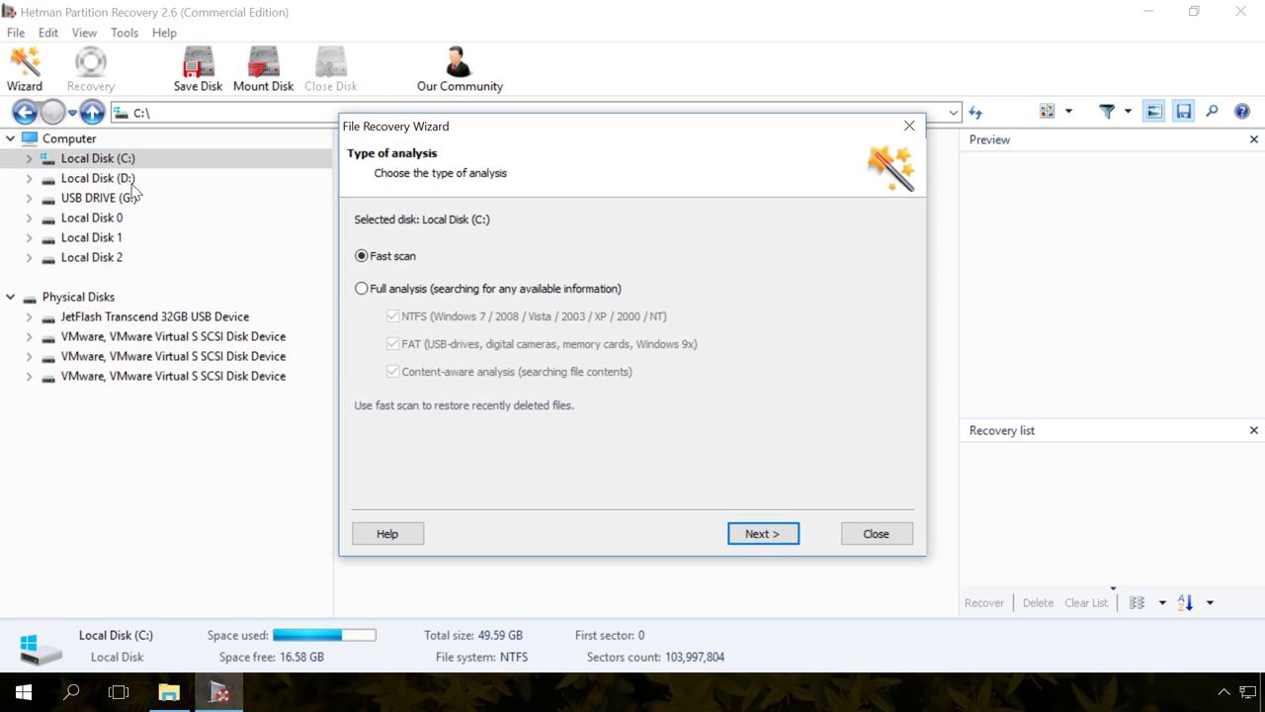
click(756, 539)
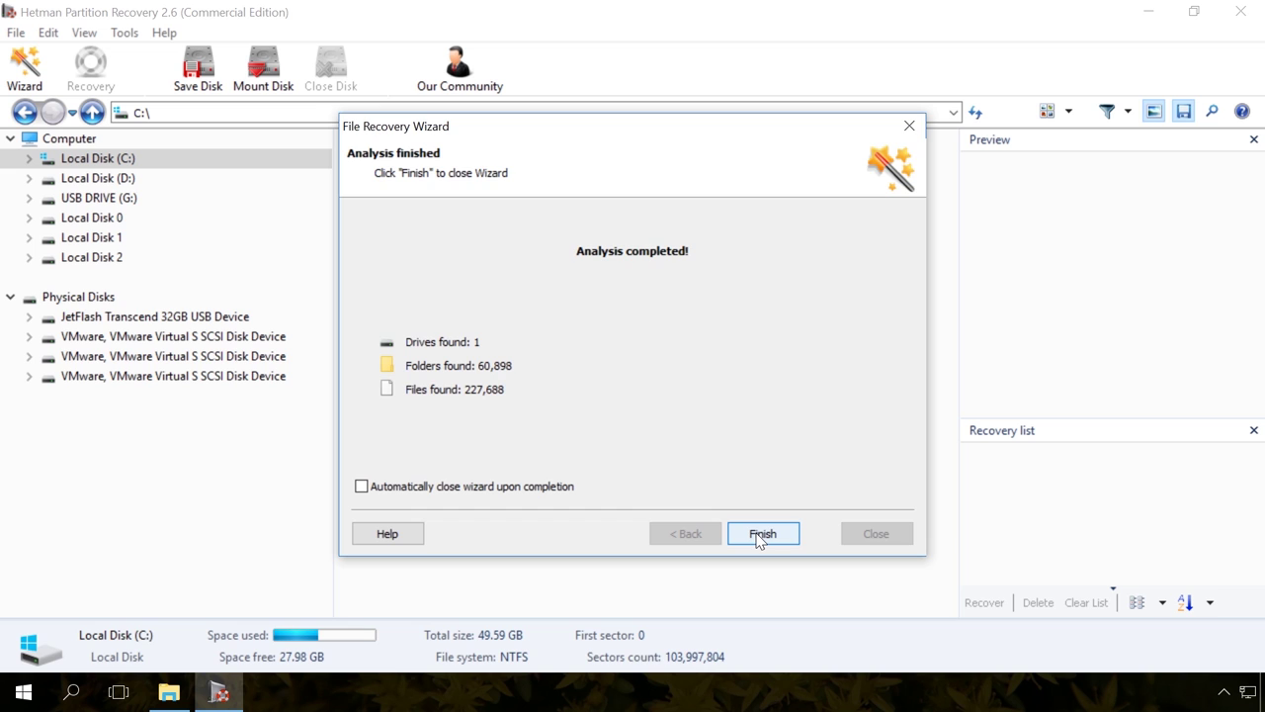
click(759, 536)
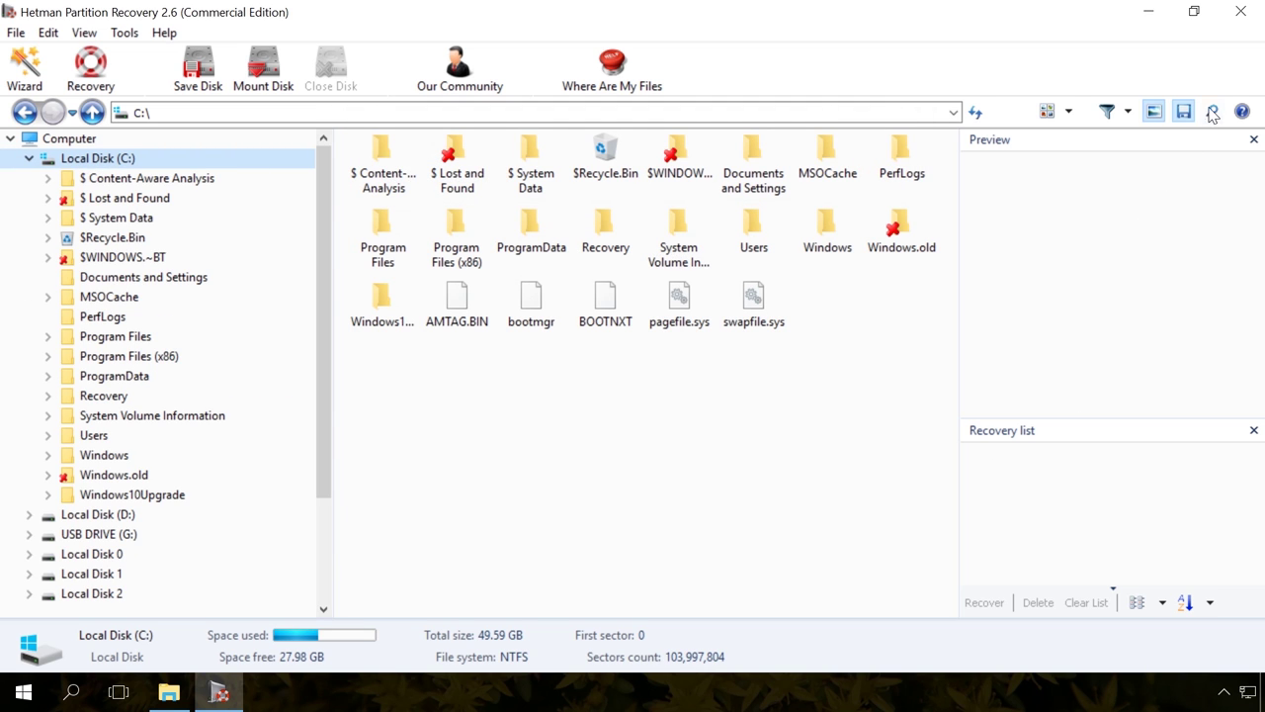
click(1215, 111)
click(783, 295)
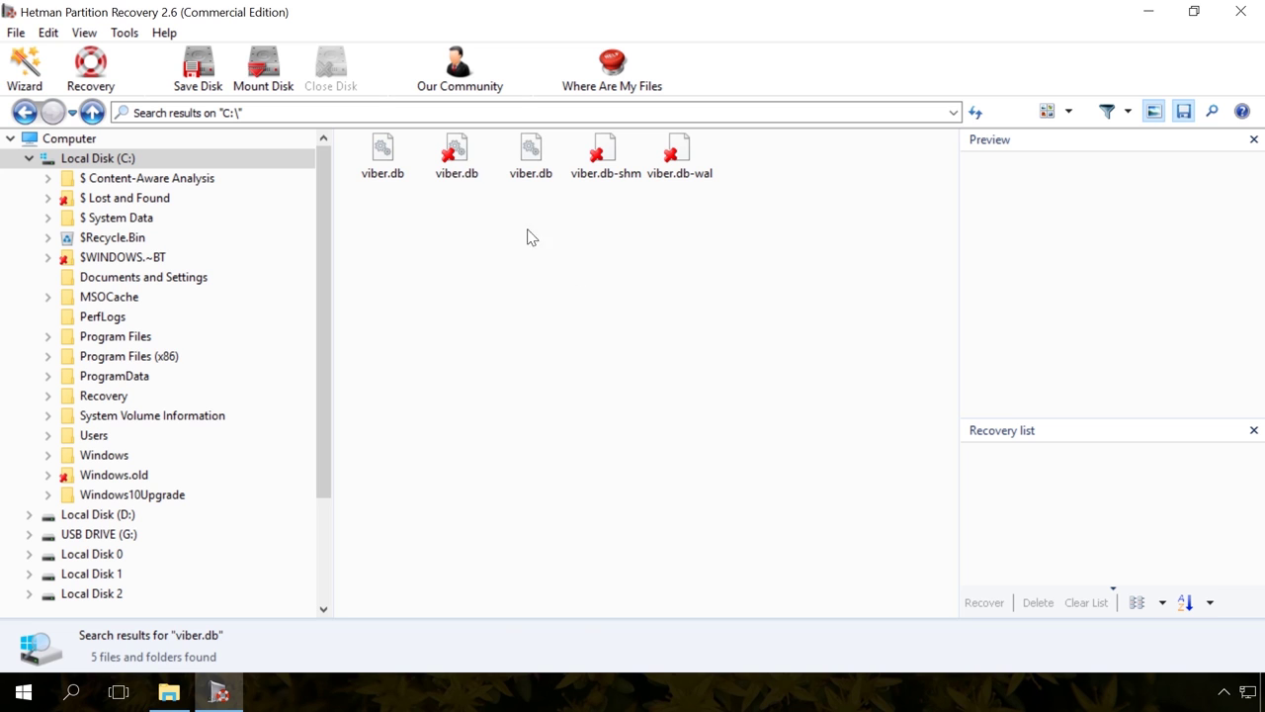
Step: Recover the deleted viber.db from the search results, saving it to hard disk in the Desktop folder
click(458, 161)
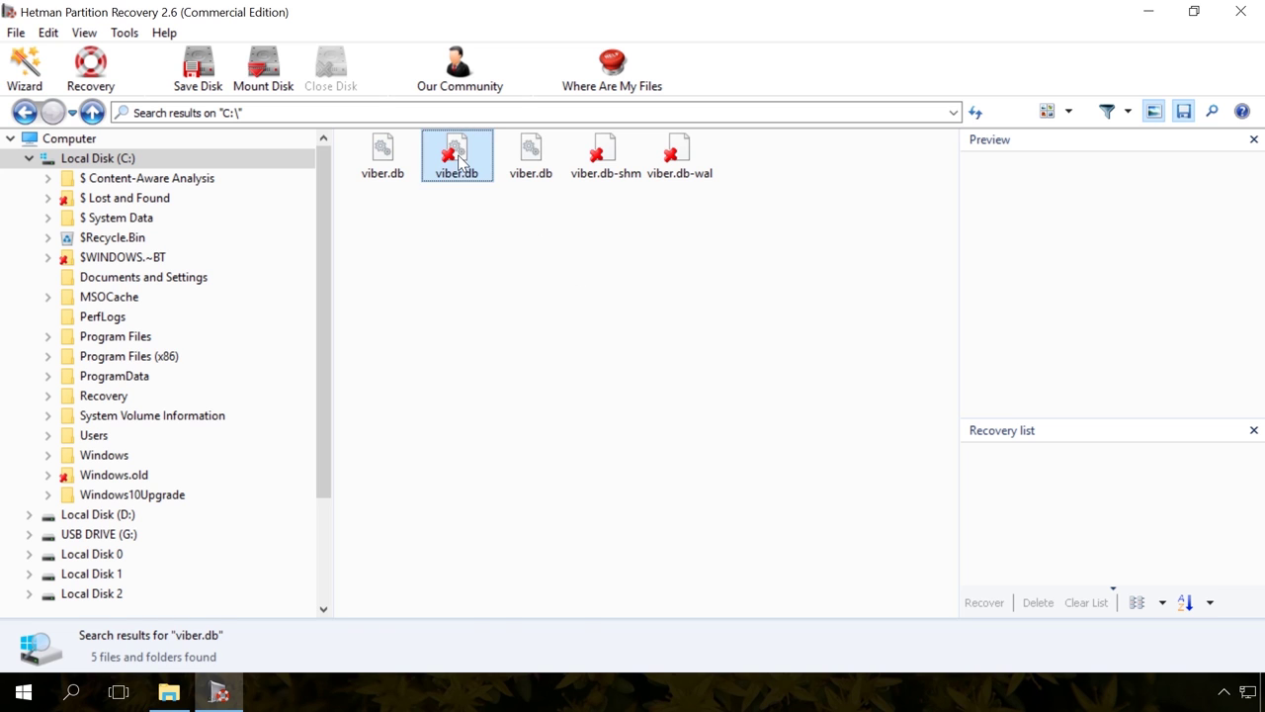
click(92, 65)
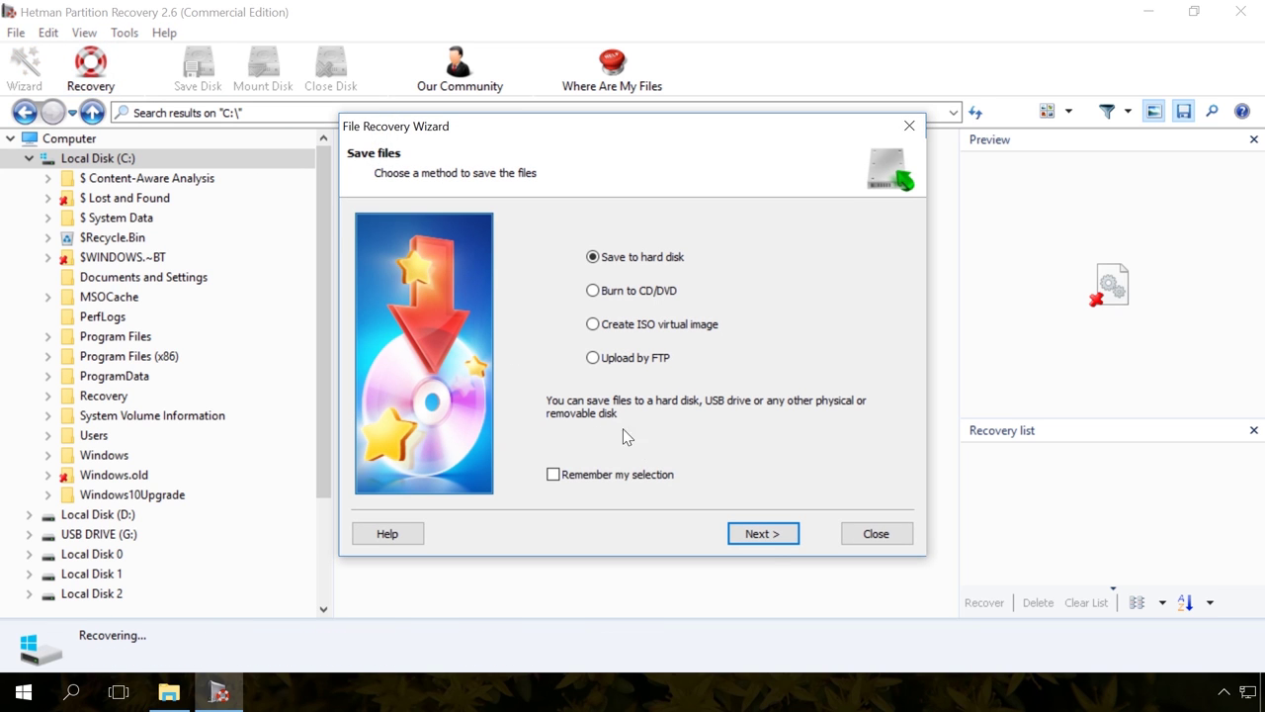
click(764, 537)
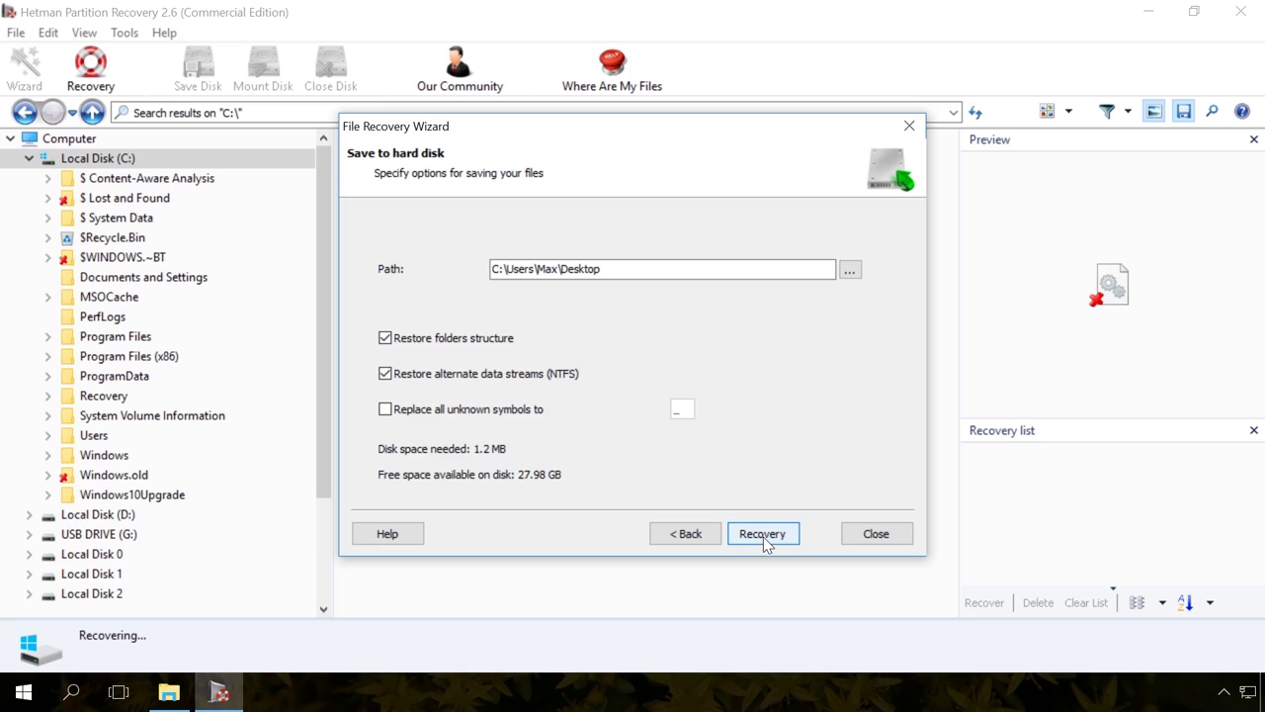
click(764, 534)
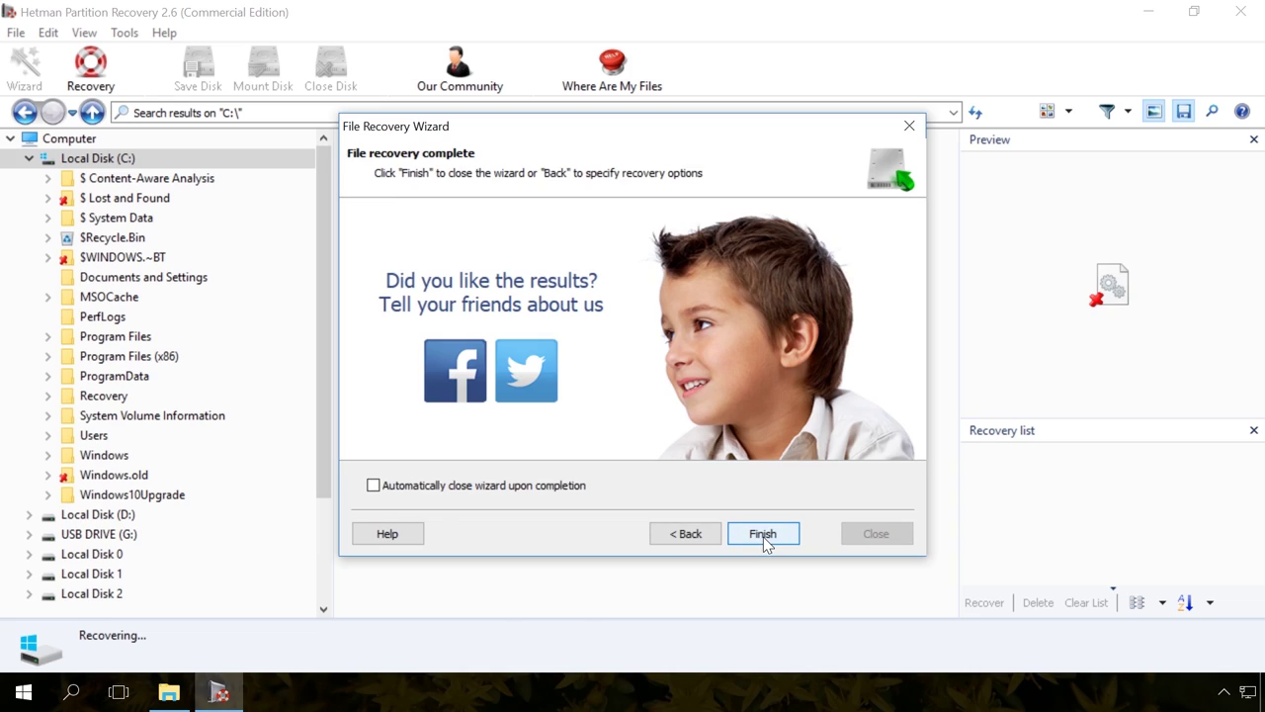
click(764, 534)
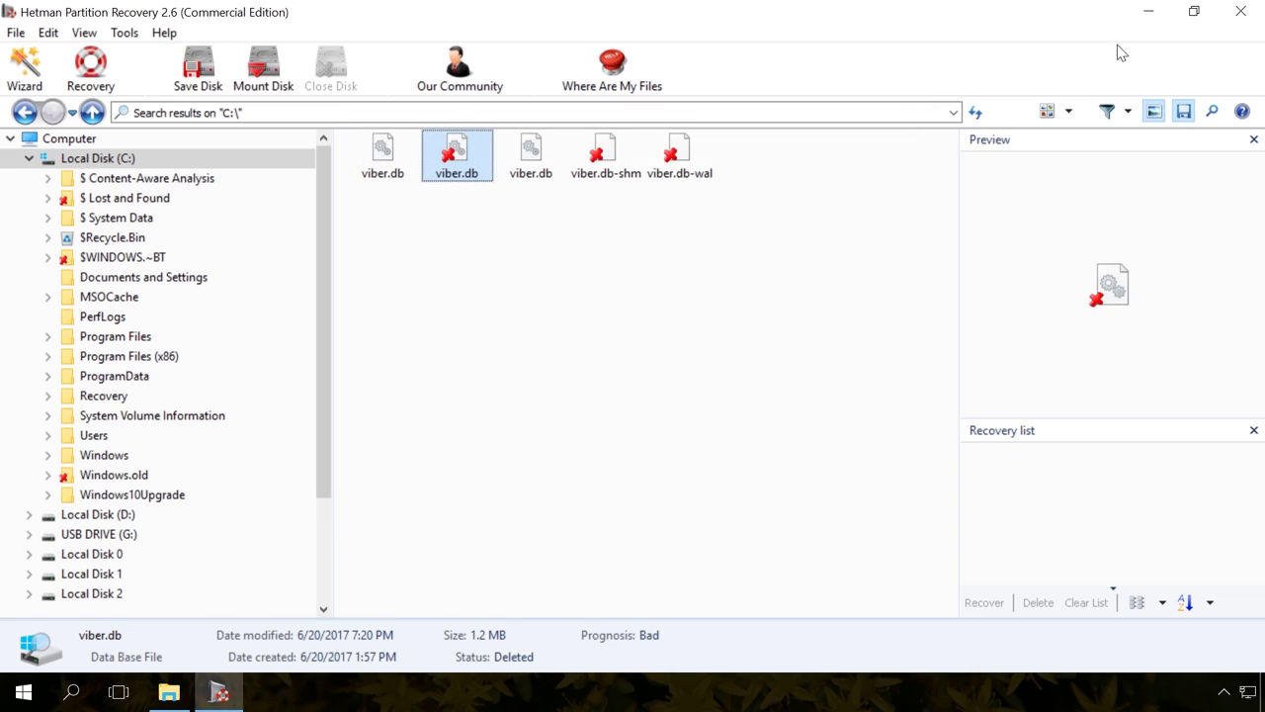
Step: In File Explorer, move the recovered viber.db from the desktop into the ViberPC account folder, replacing the existing file
click(1149, 12)
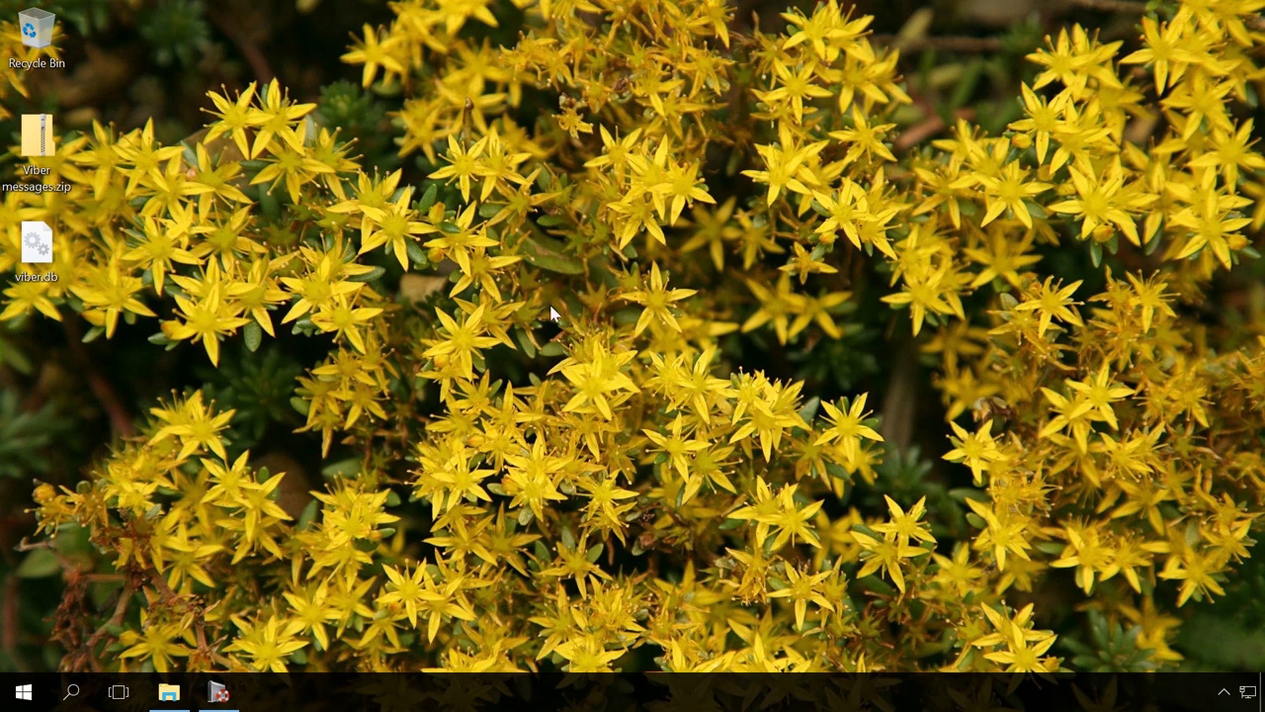
click(169, 692)
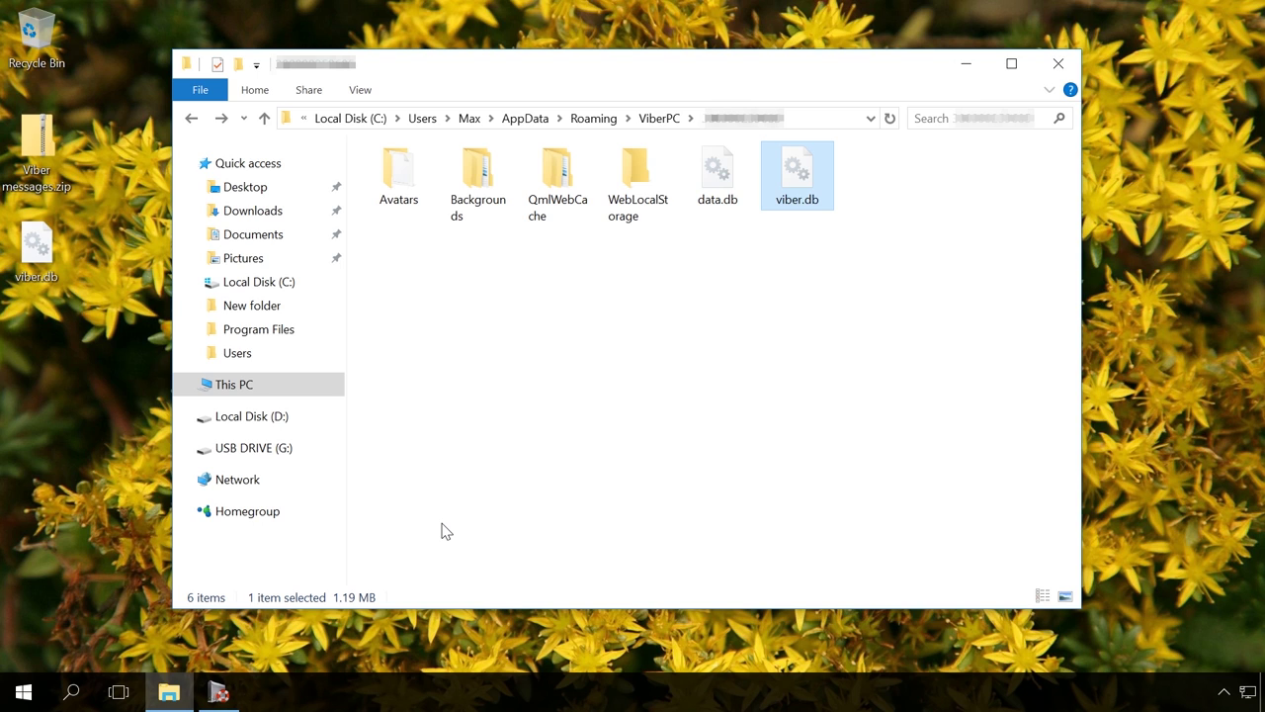
click(51, 263)
drag(51, 263, 548, 376)
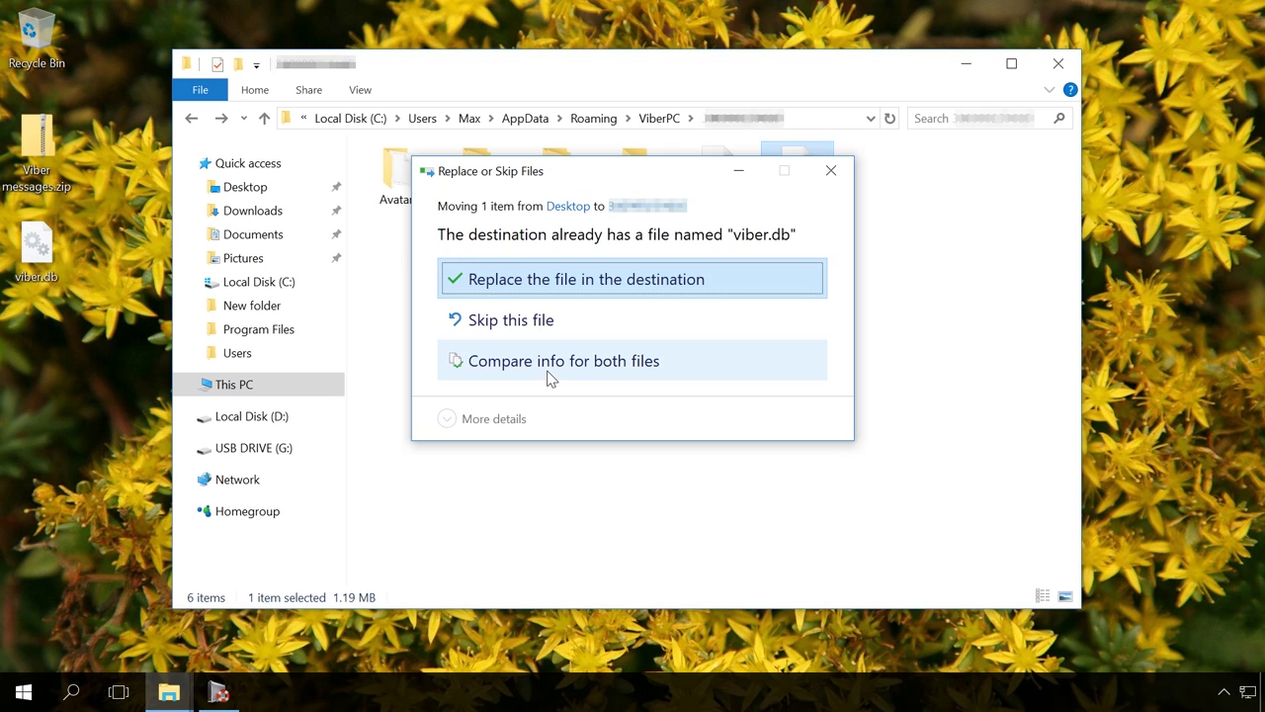
click(516, 283)
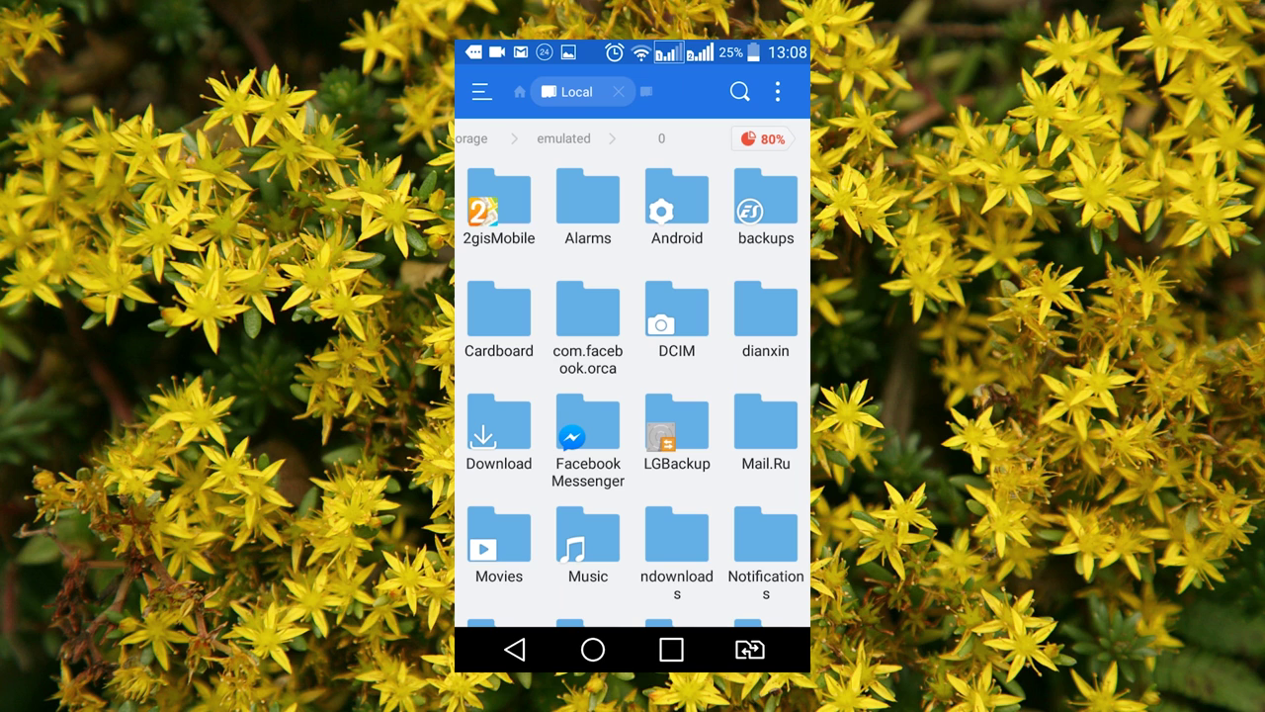
Step: On the phone, browse from the internal storage root to viber/media and open the Viber Images folder
scroll(633, 376, down, 5)
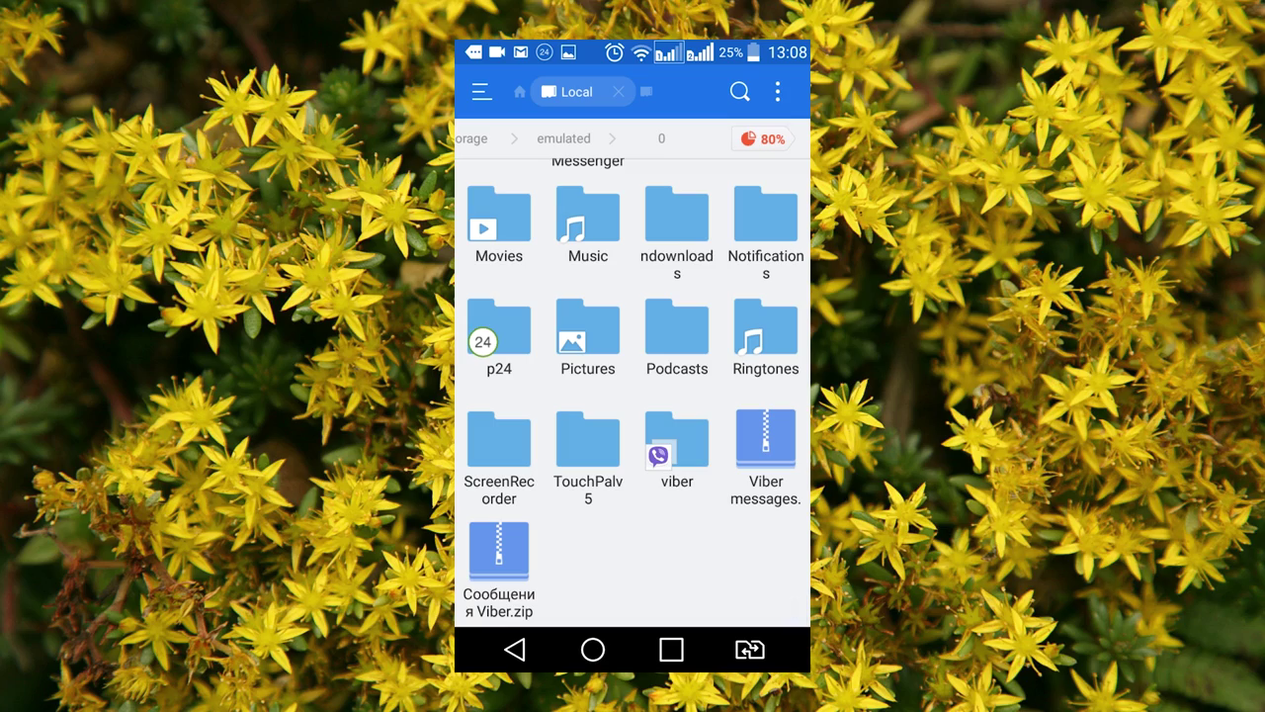
click(677, 440)
click(499, 203)
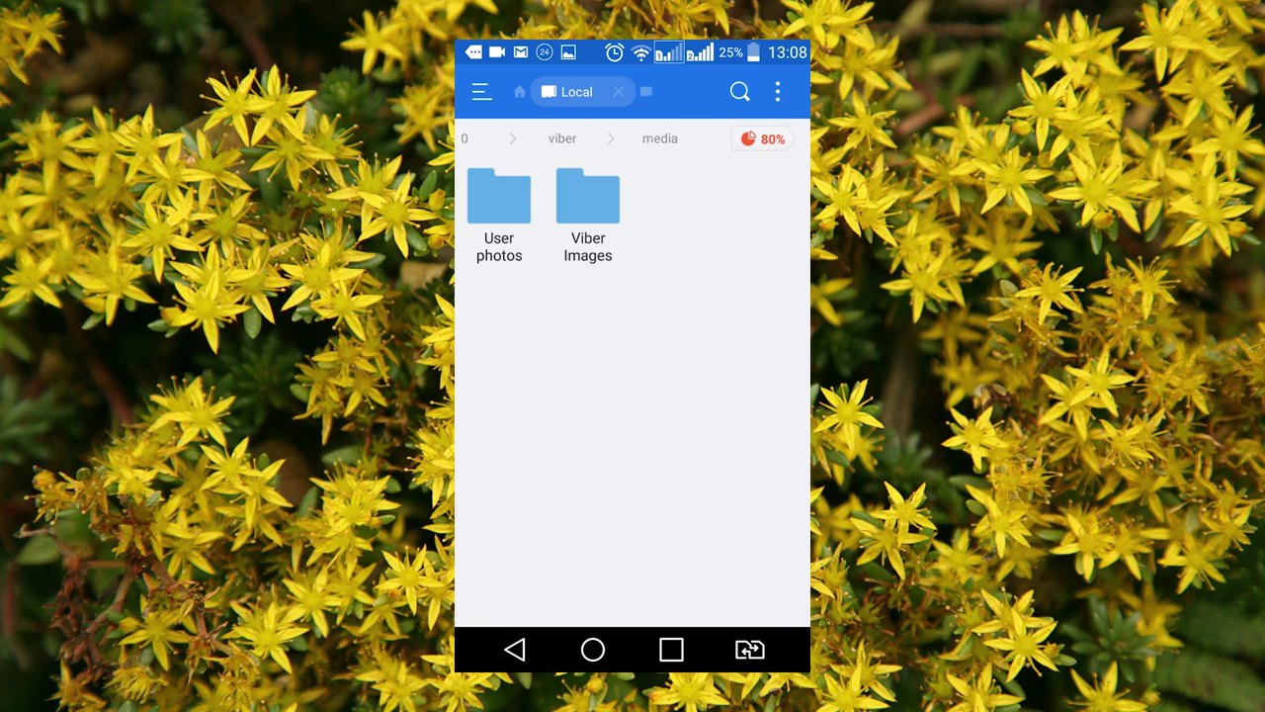
click(589, 208)
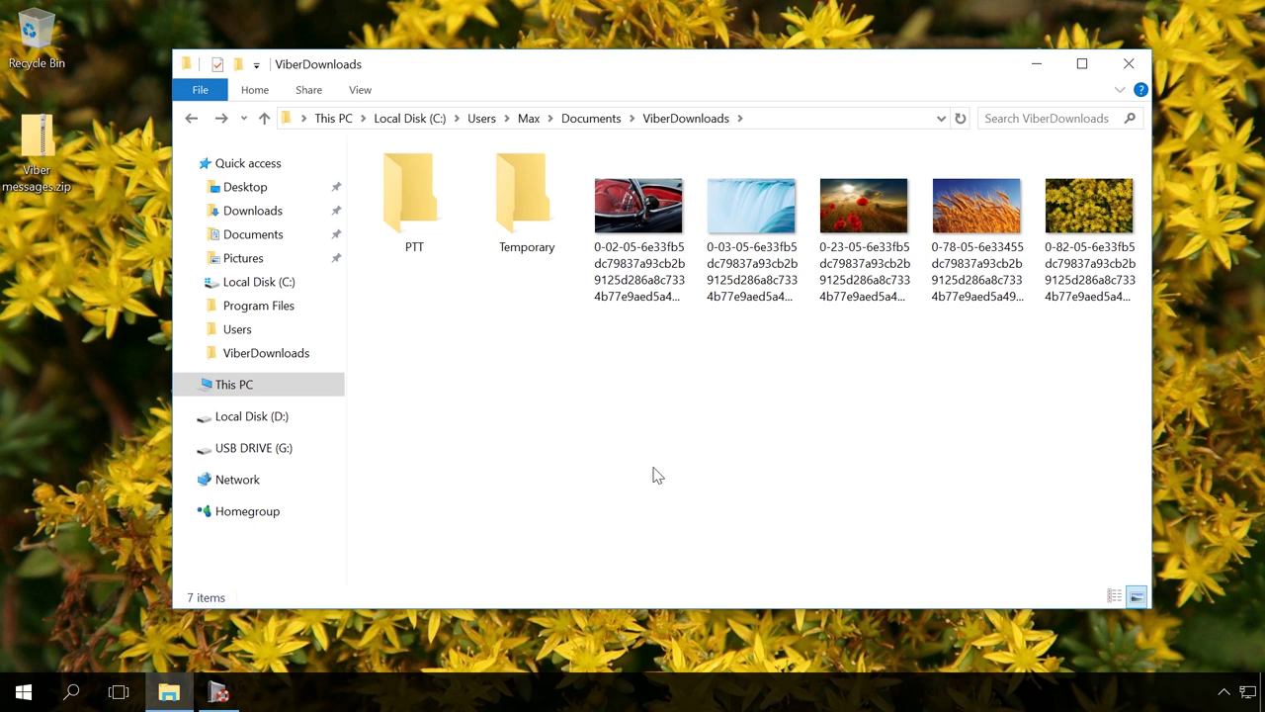
Step: Permanently delete the five images in the PC's ViberDownloads folder and minimize the File Explorer window
drag(620, 360, 1068, 218)
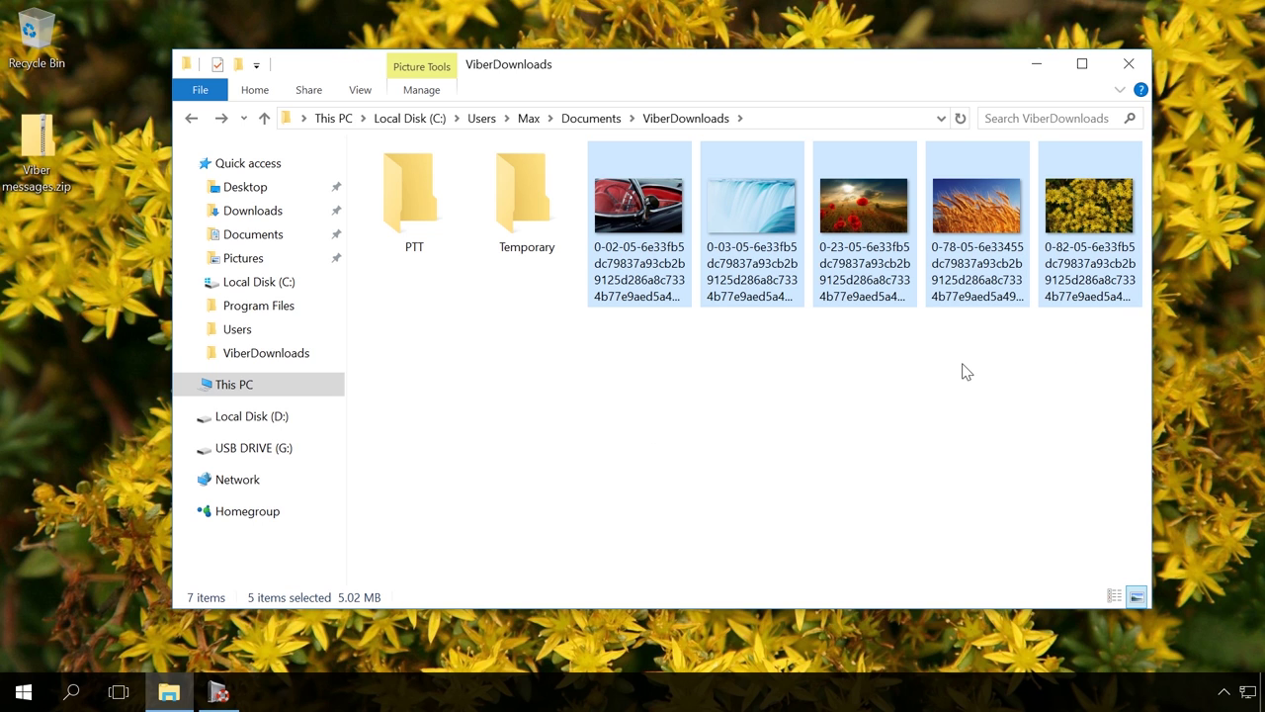
key(shift+Delete)
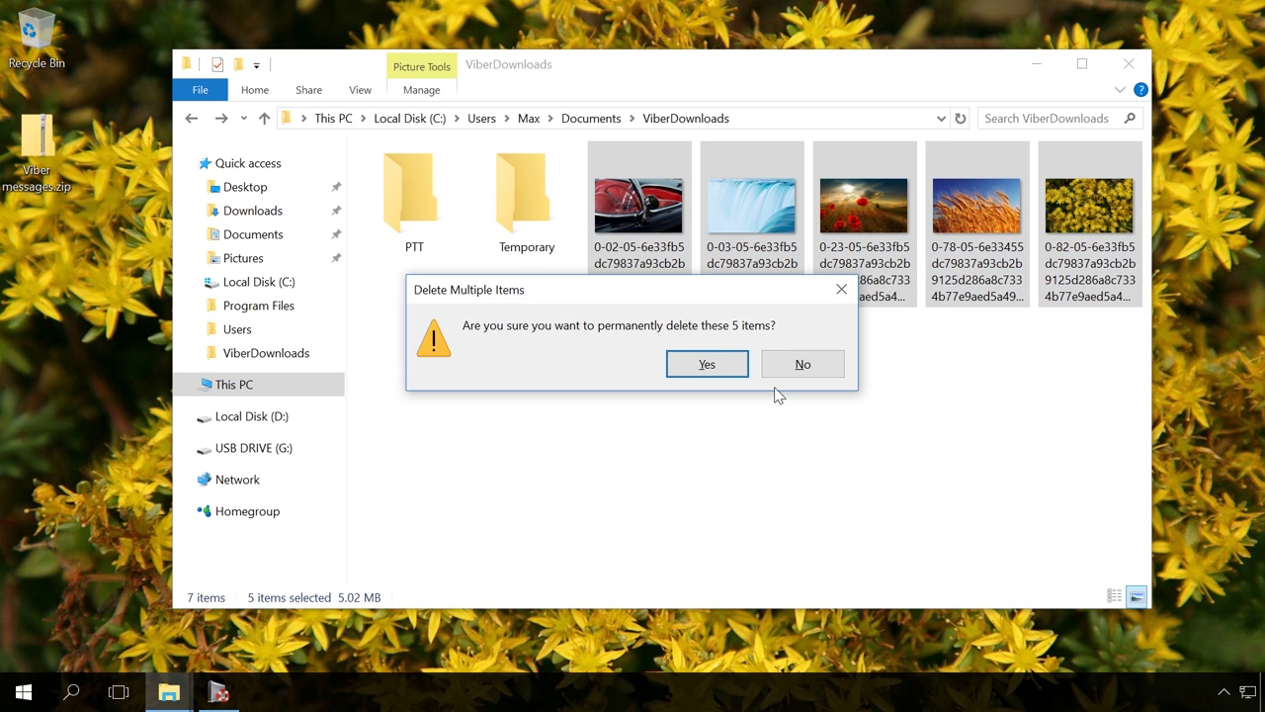
click(707, 365)
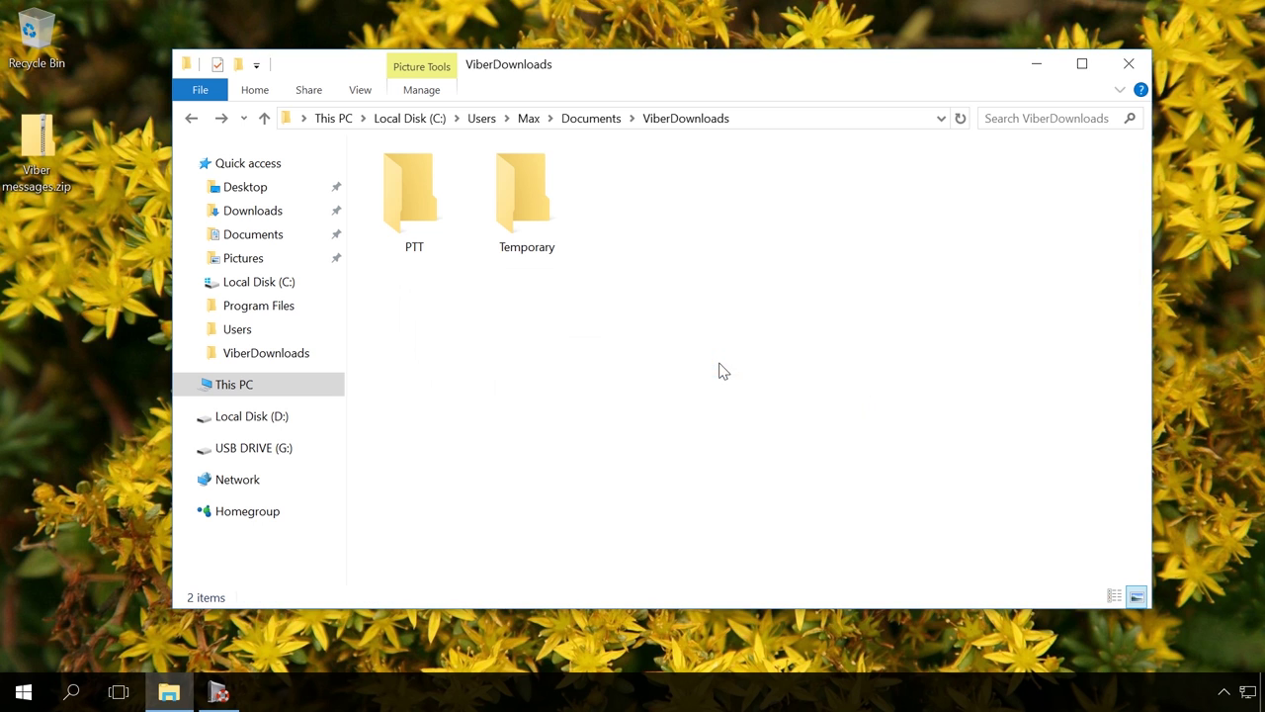
click(1037, 65)
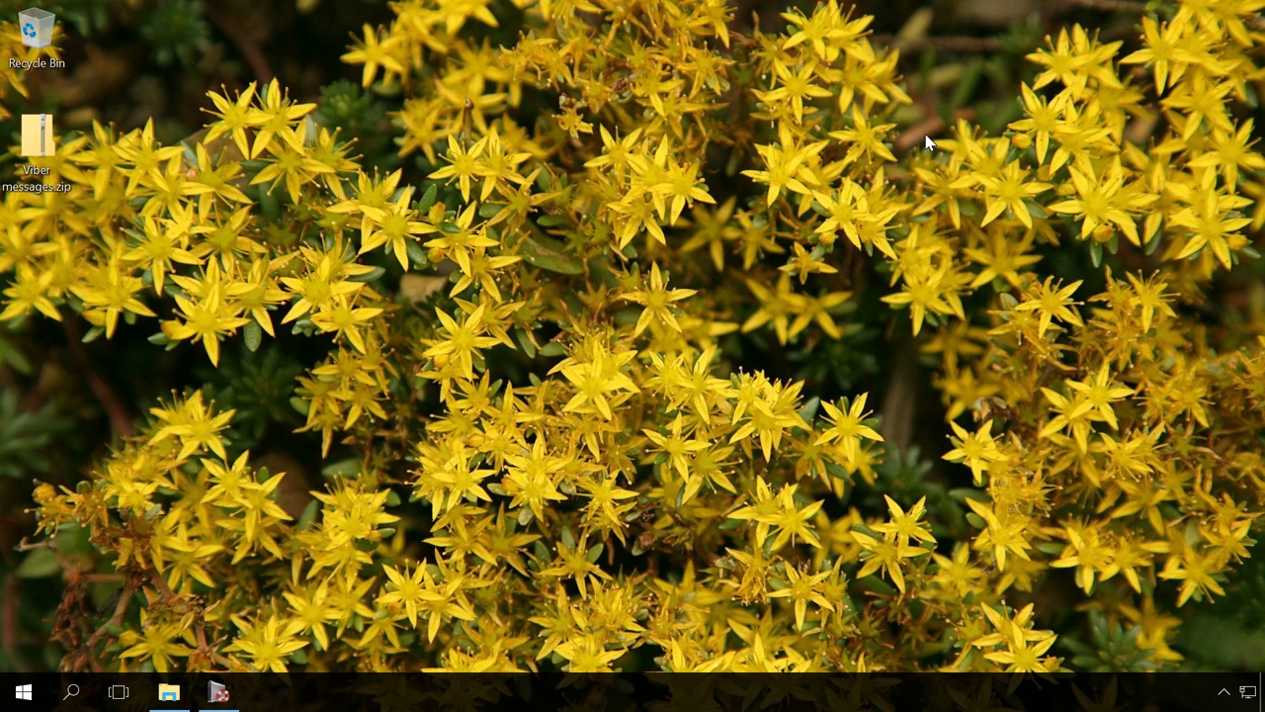
Step: Switch to Hetman Partition Recovery and run a fast scan of Local Disk (C:)
click(220, 693)
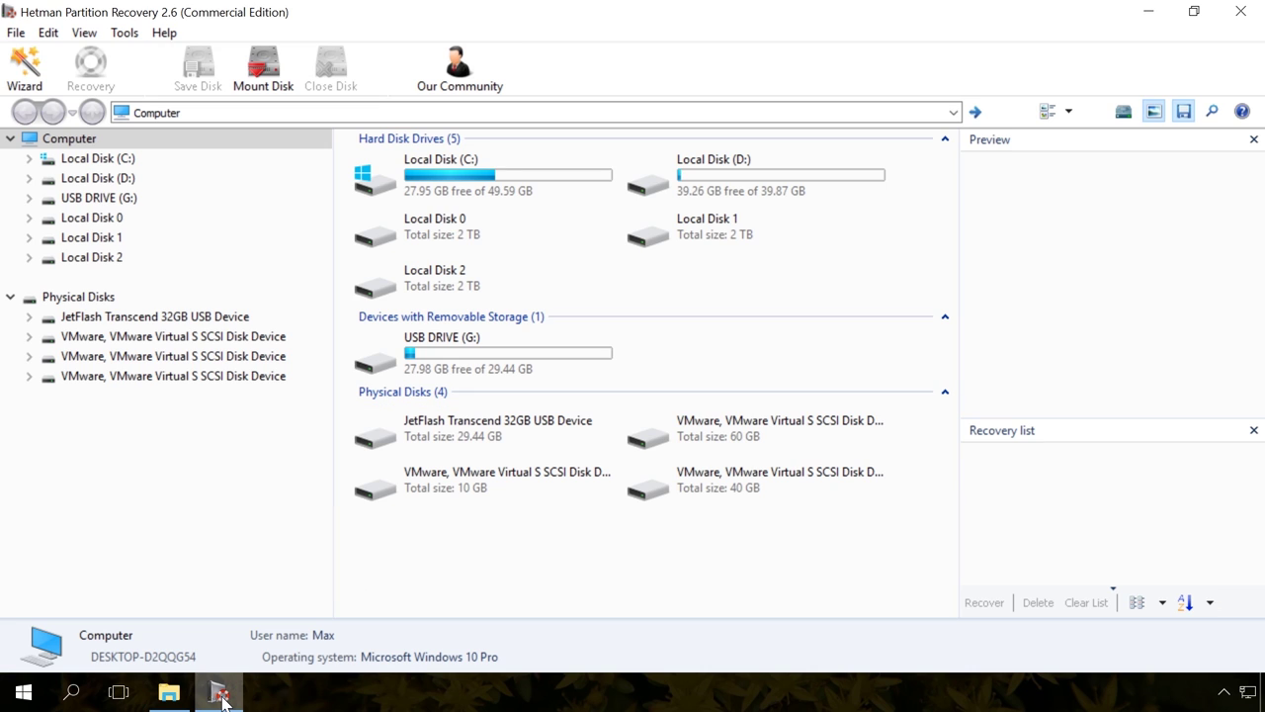
double_click(99, 159)
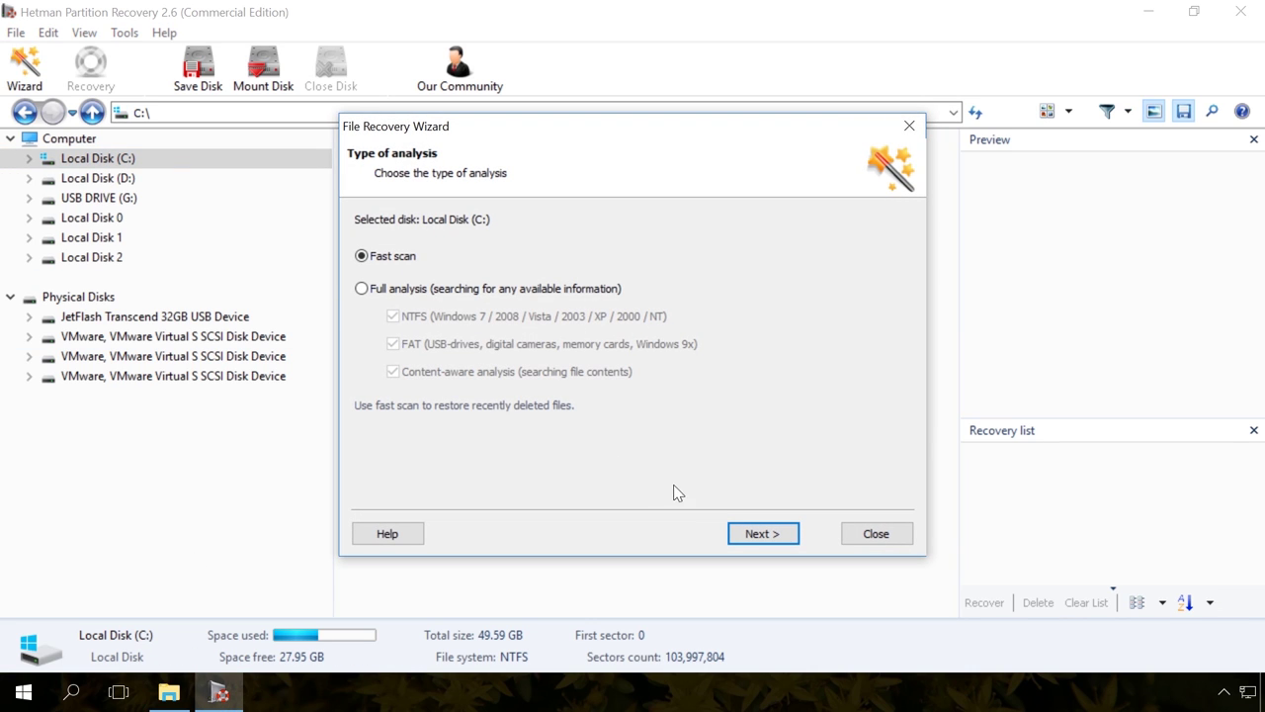
click(761, 534)
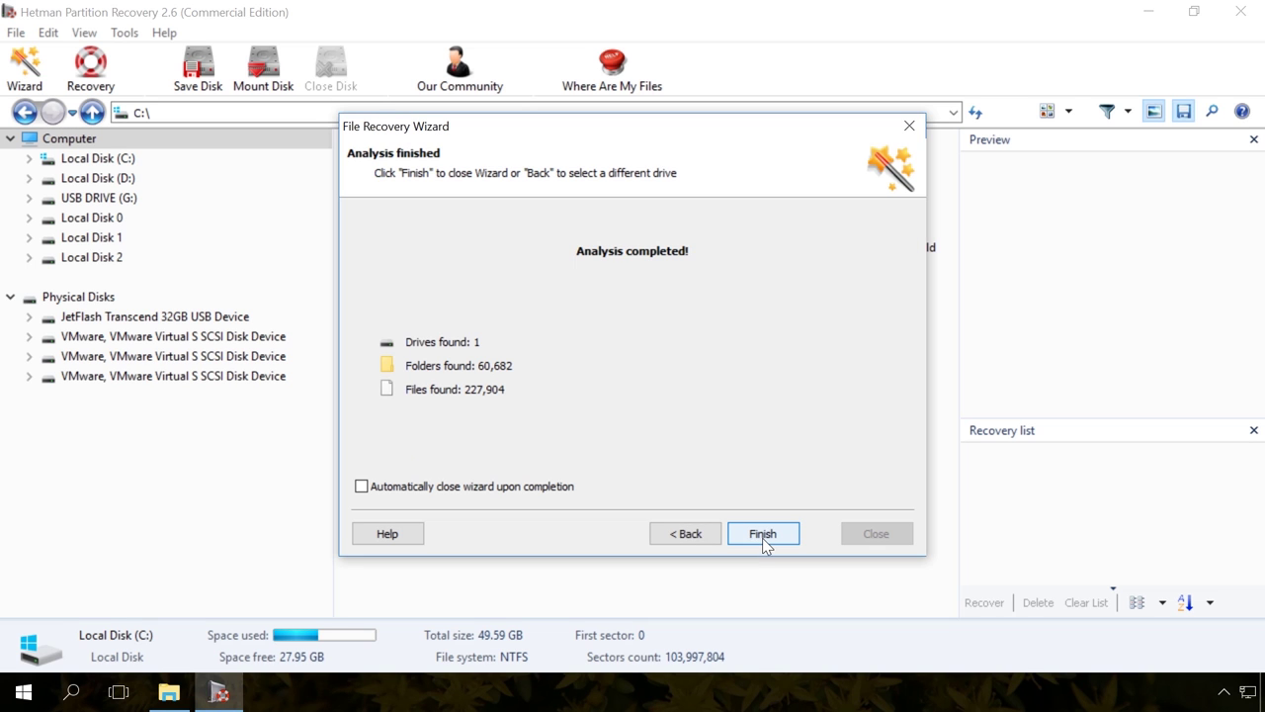
click(763, 535)
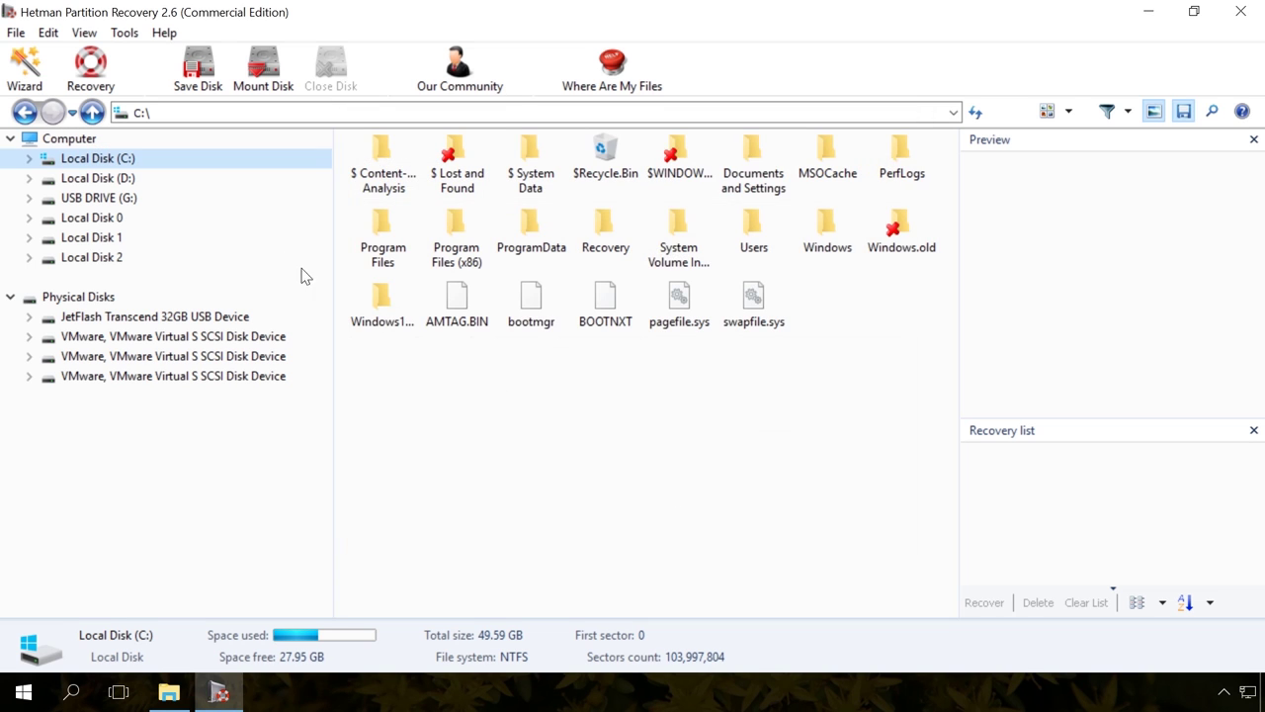
Step: Add the five deleted images from the user's Documents\ViberDownloads folder on the scanned C: disk to the recovery list
click(30, 159)
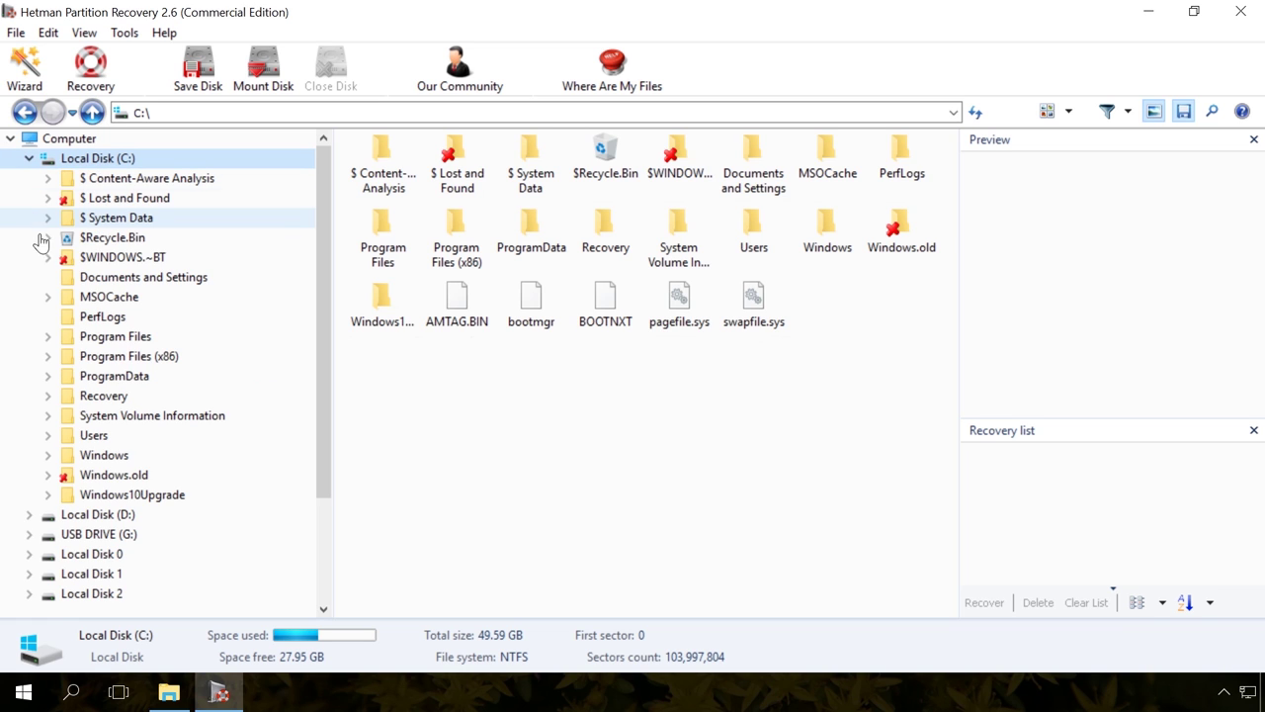
click(47, 436)
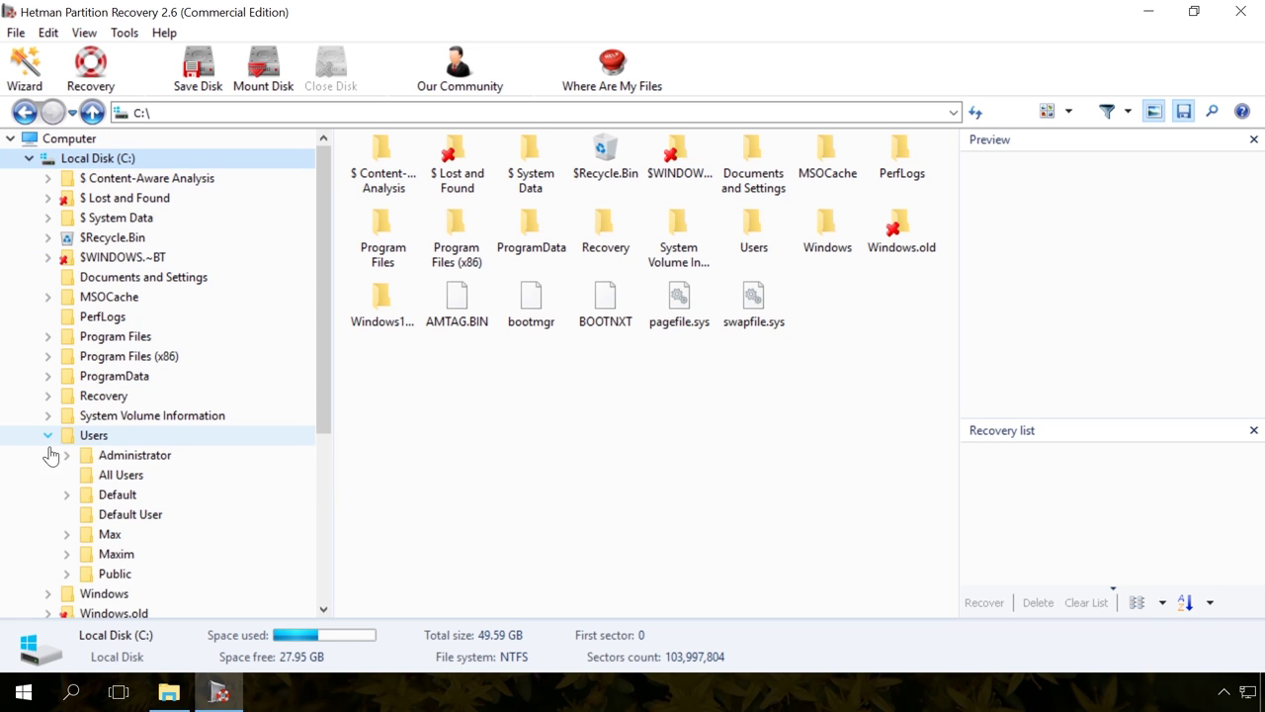
click(66, 534)
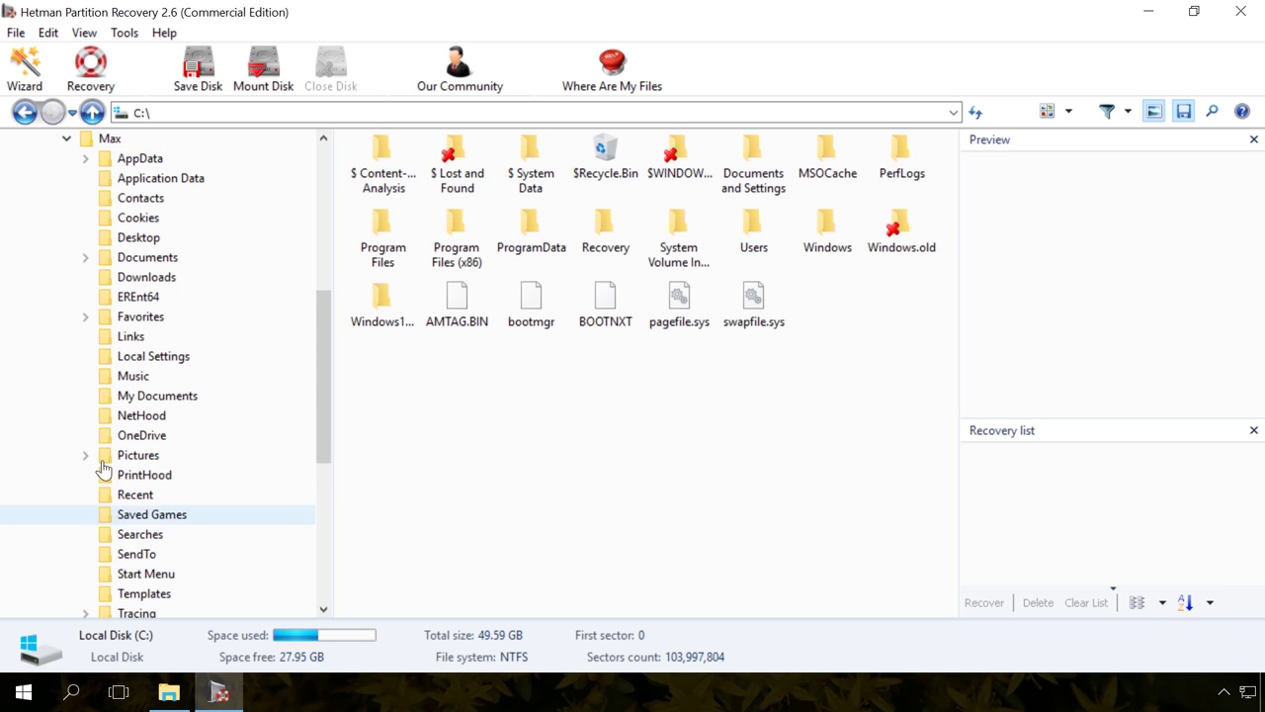
click(86, 257)
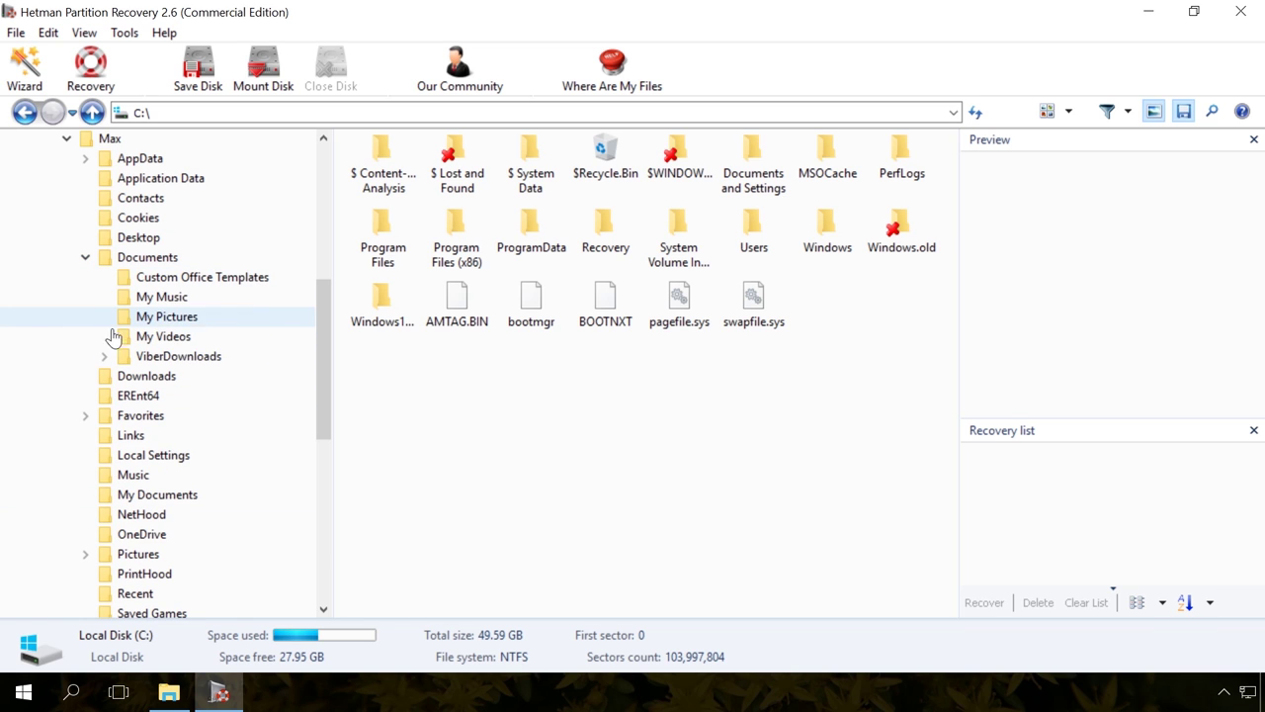
click(104, 356)
click(153, 360)
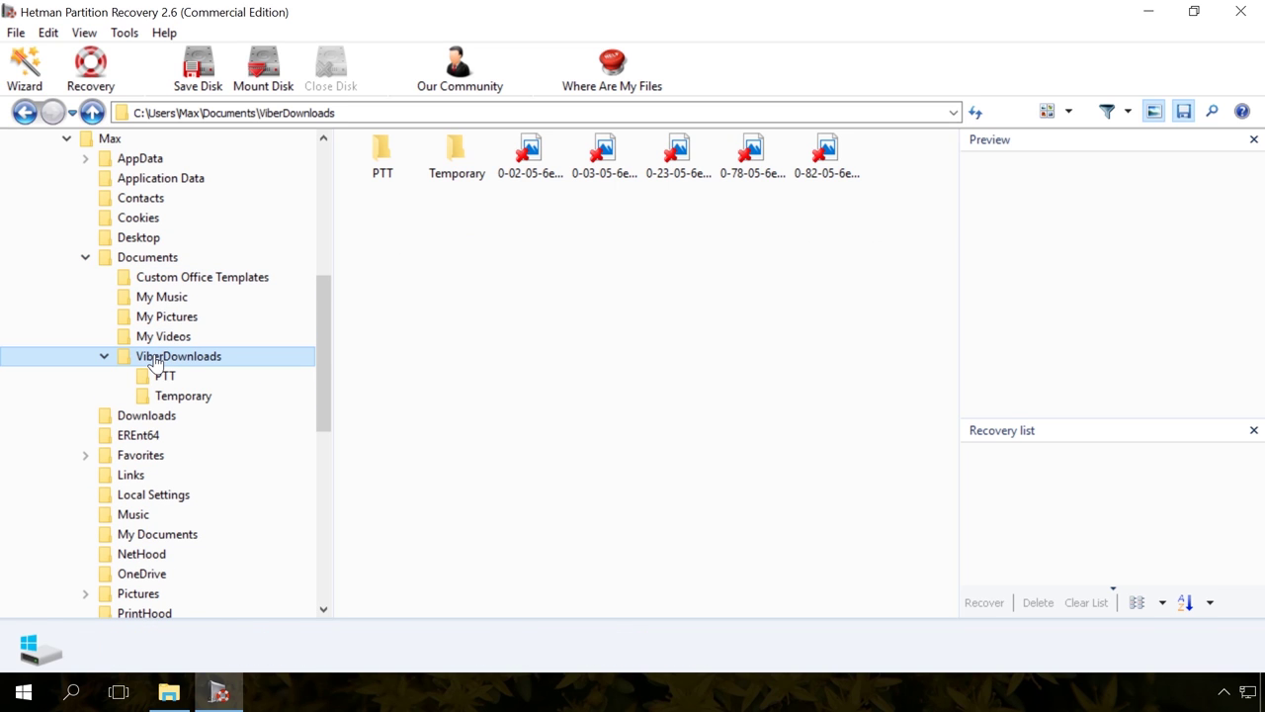
drag(883, 239, 536, 143)
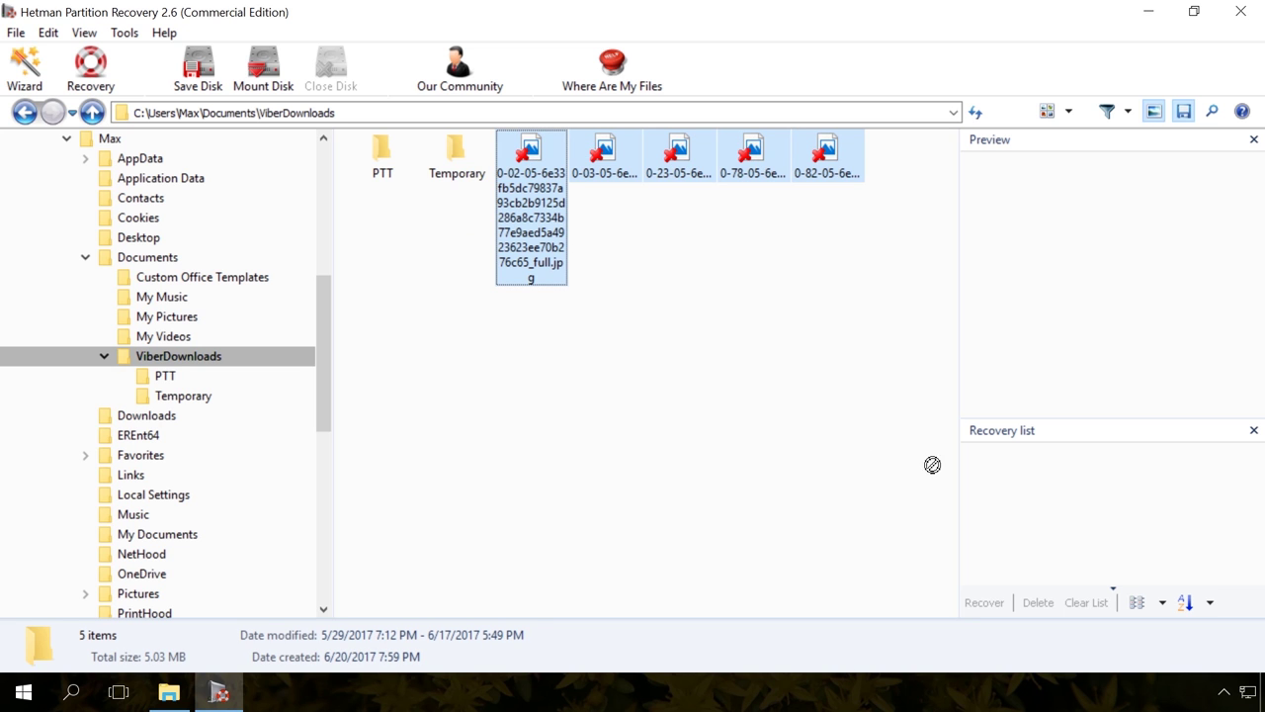
drag(962, 476, 1012, 488)
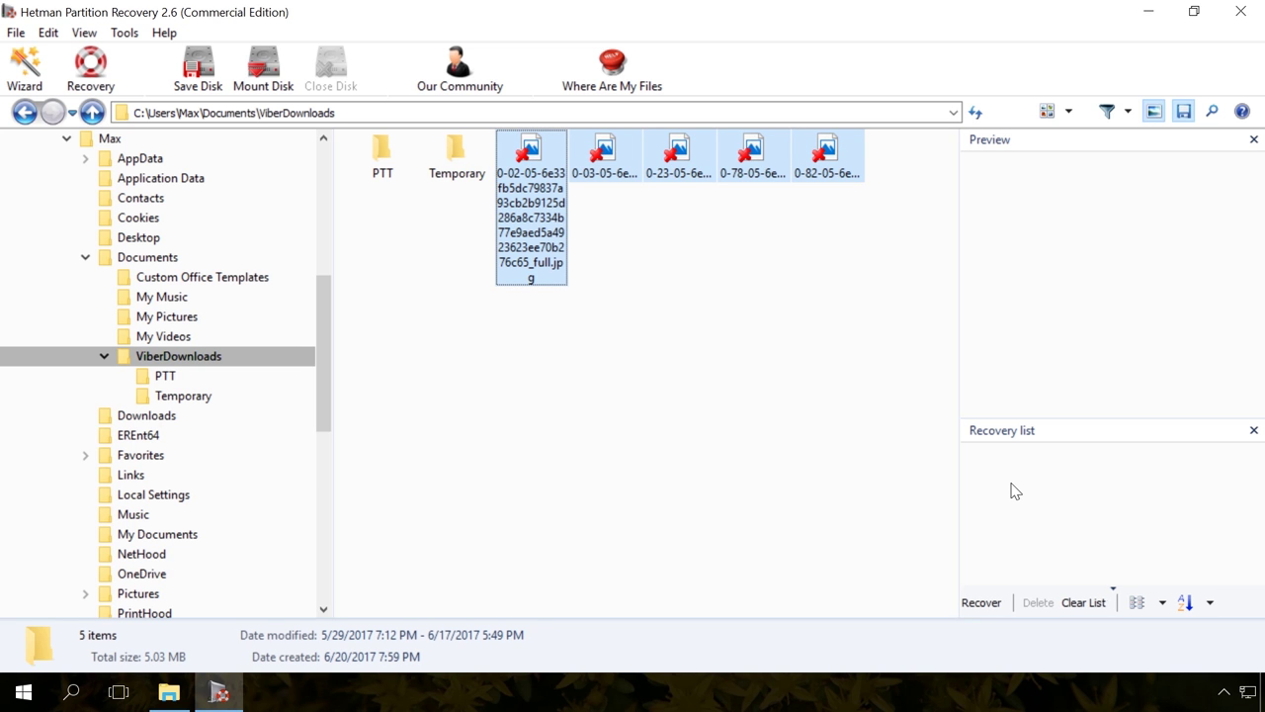
Step: Recover the listed images to hard disk into a Desktop subfolder named recovery, and open that folder from the desktop
click(981, 603)
click(758, 533)
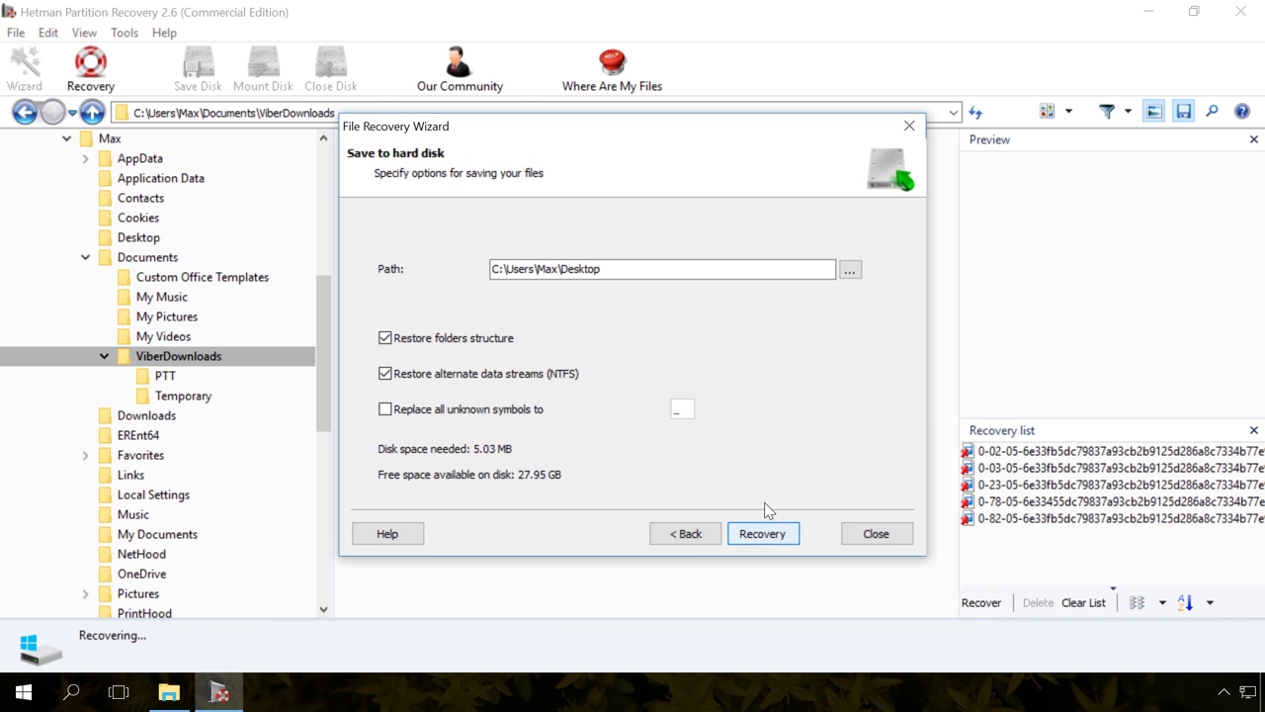
click(635, 270)
text(\recove)
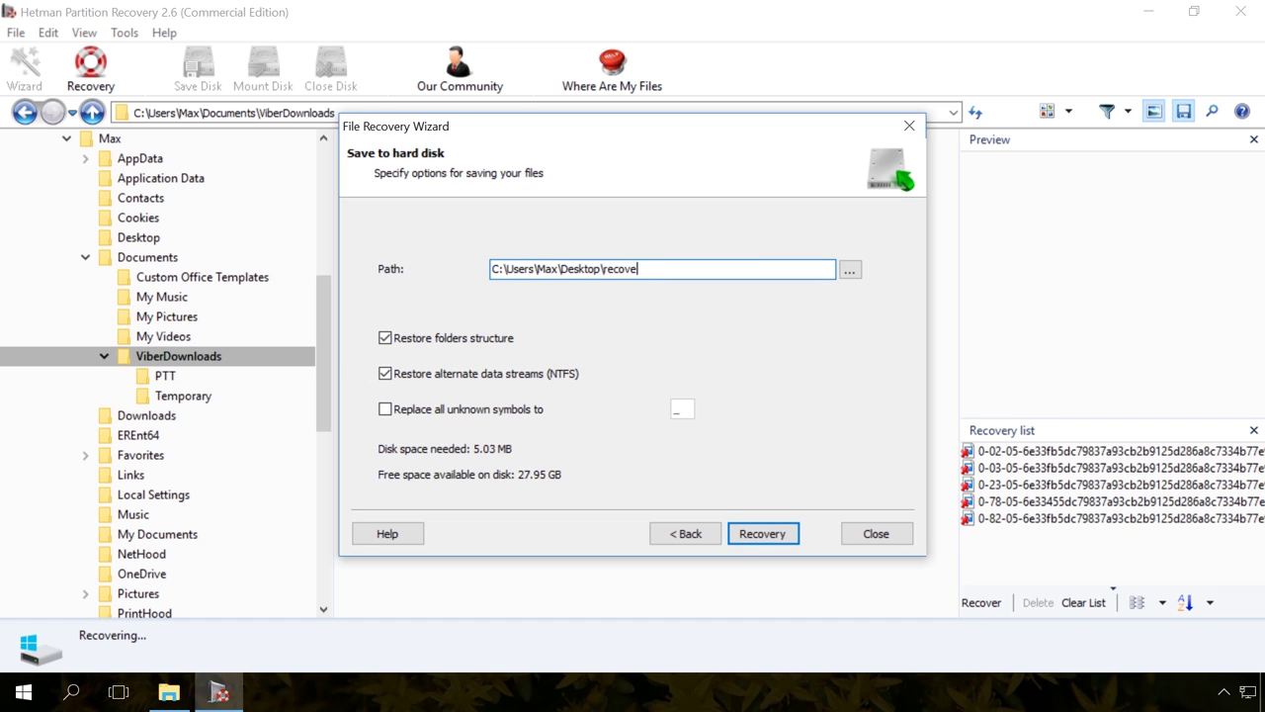
text(ry)
click(757, 533)
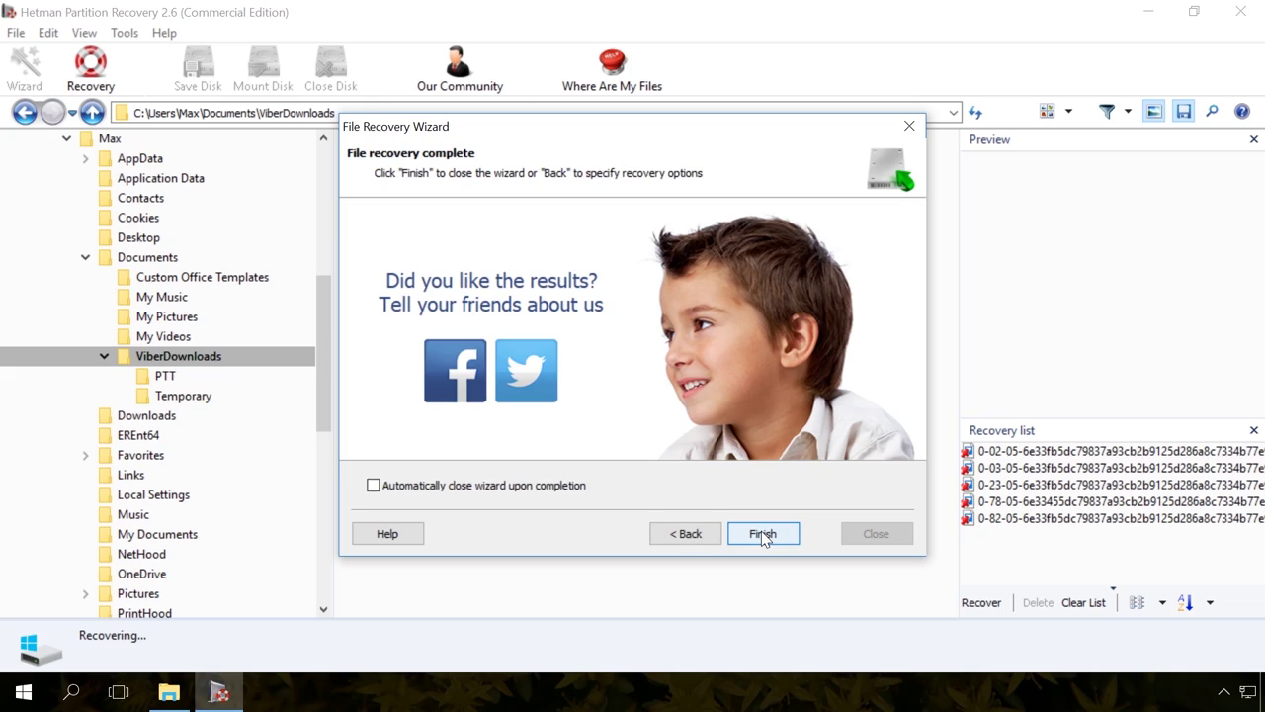
click(763, 535)
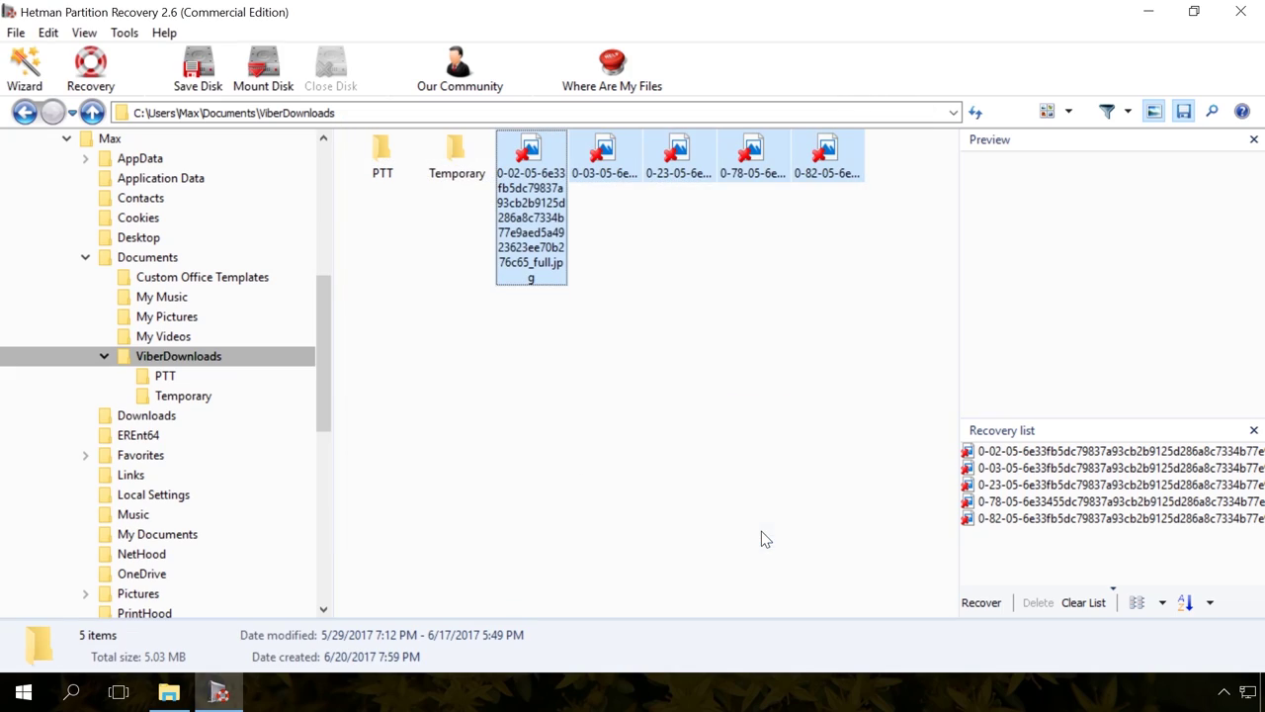
click(1149, 12)
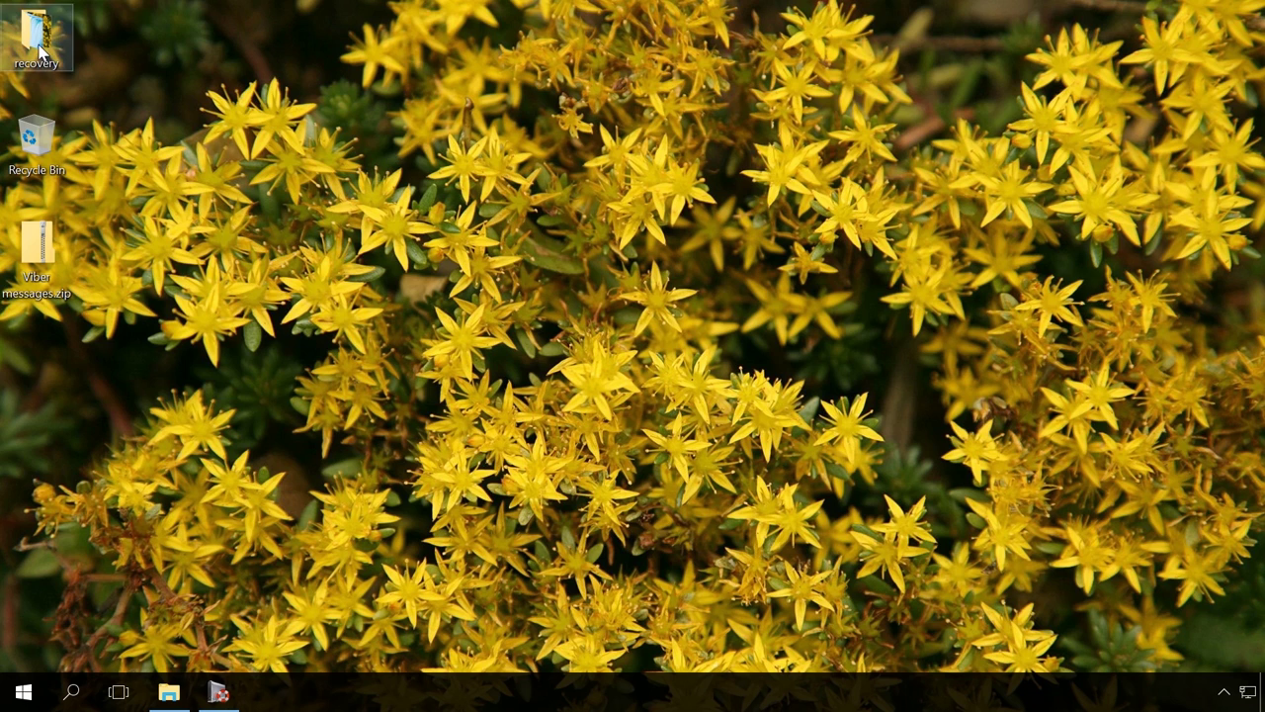
double_click(41, 51)
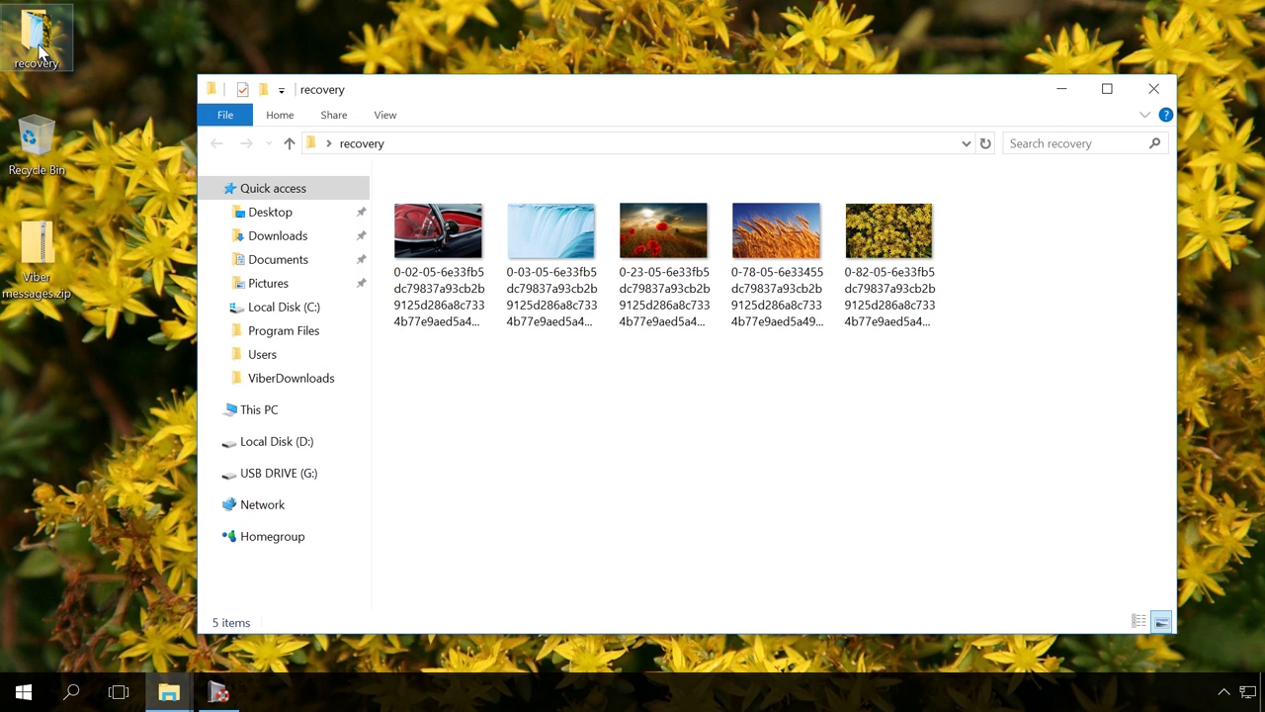